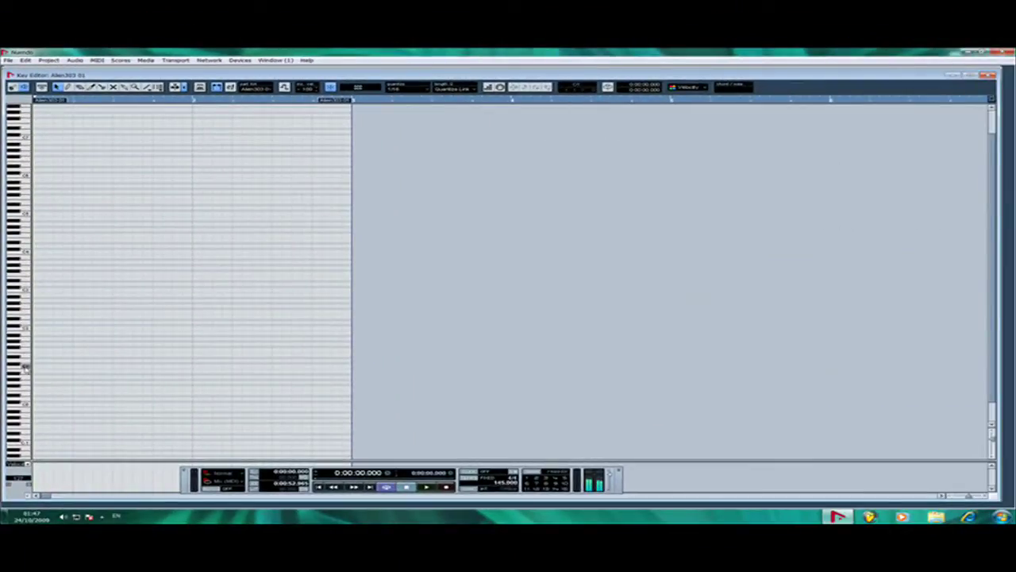
Step: Close the Key Editor and load the Acid - Pulse preset in the Alien303 instrument
{"action": "left_click", "coordinate": [990, 74]}
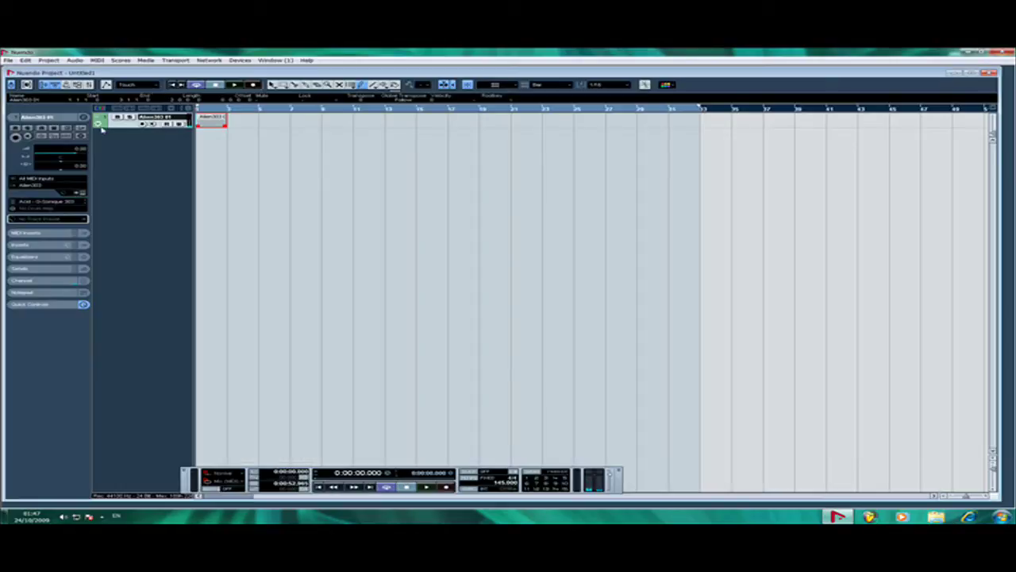
{"action": "left_click", "coordinate": [81, 193]}
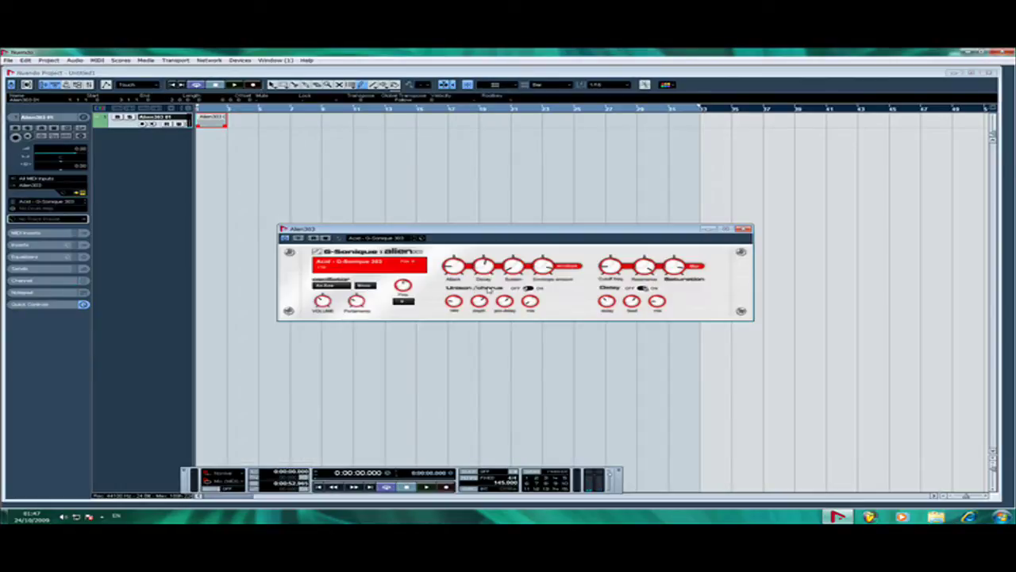
{"action": "left_click", "coordinate": [367, 264]}
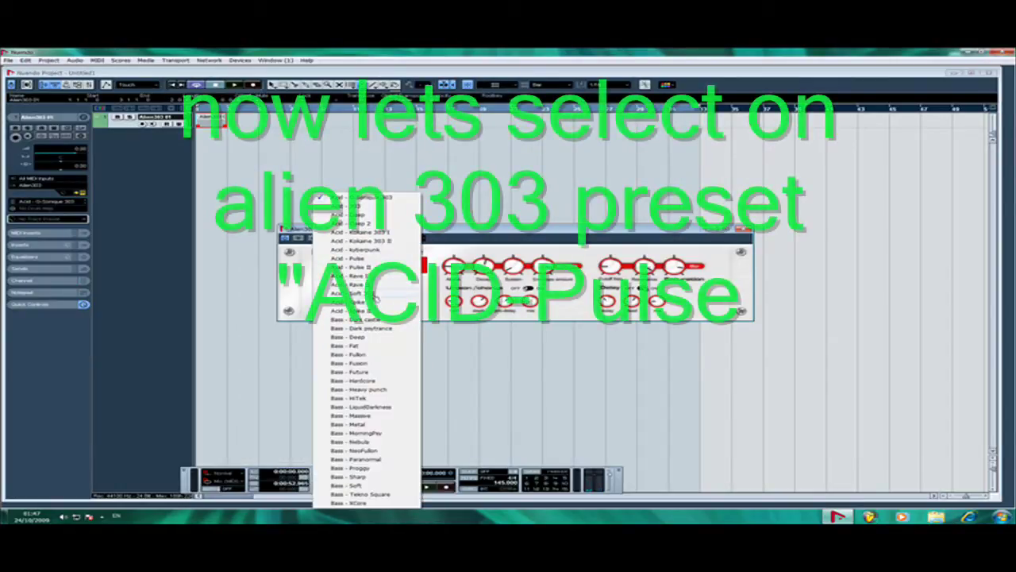
{"action": "left_click", "coordinate": [377, 260]}
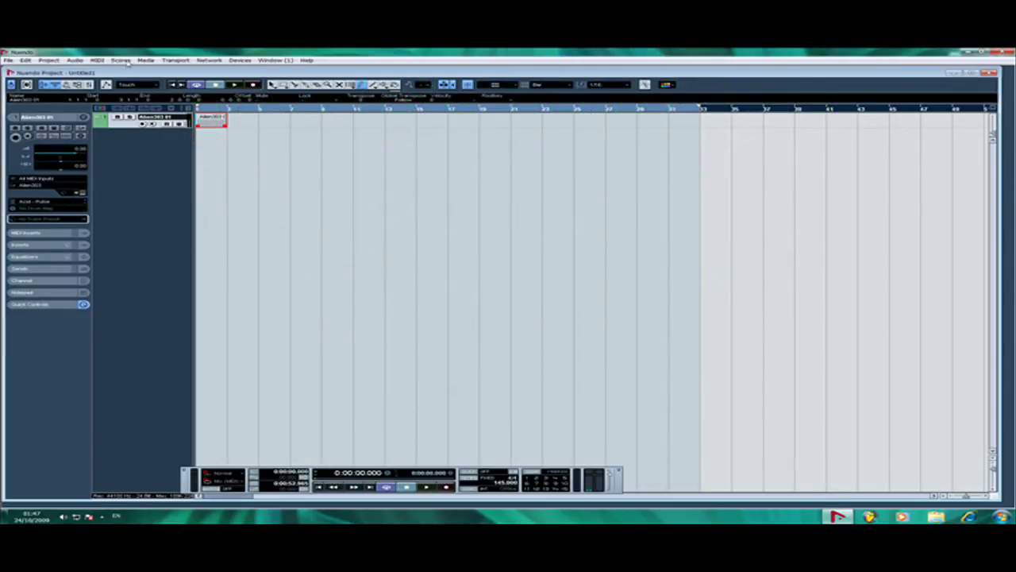
Step: Open and close the Key Editor for the empty Alien303 part, and remove that part from the track
{"action": "left_click", "coordinate": [97, 60]}
{"action": "left_click", "coordinate": [119, 70]}
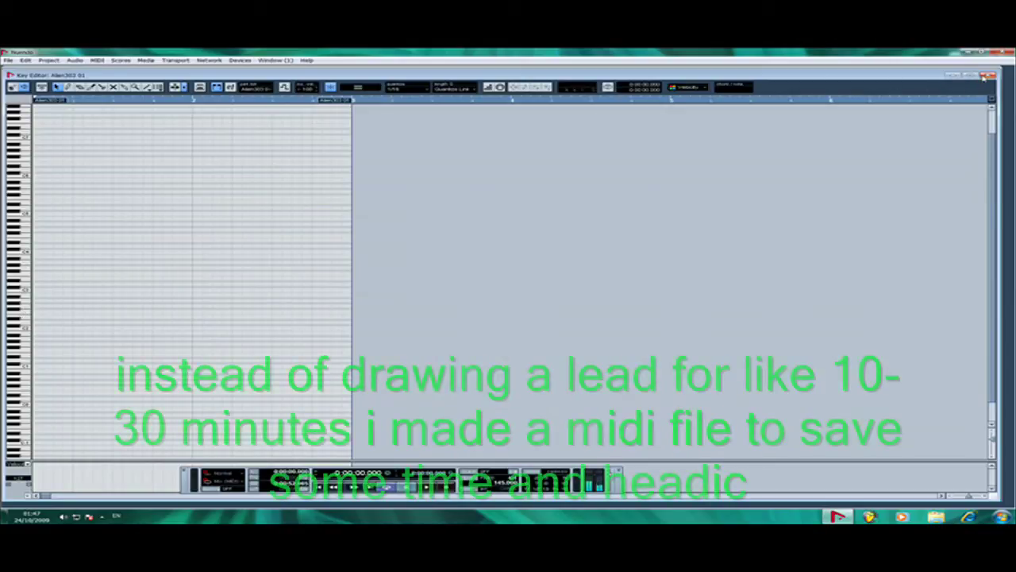
{"action": "key", "text": "Escape"}
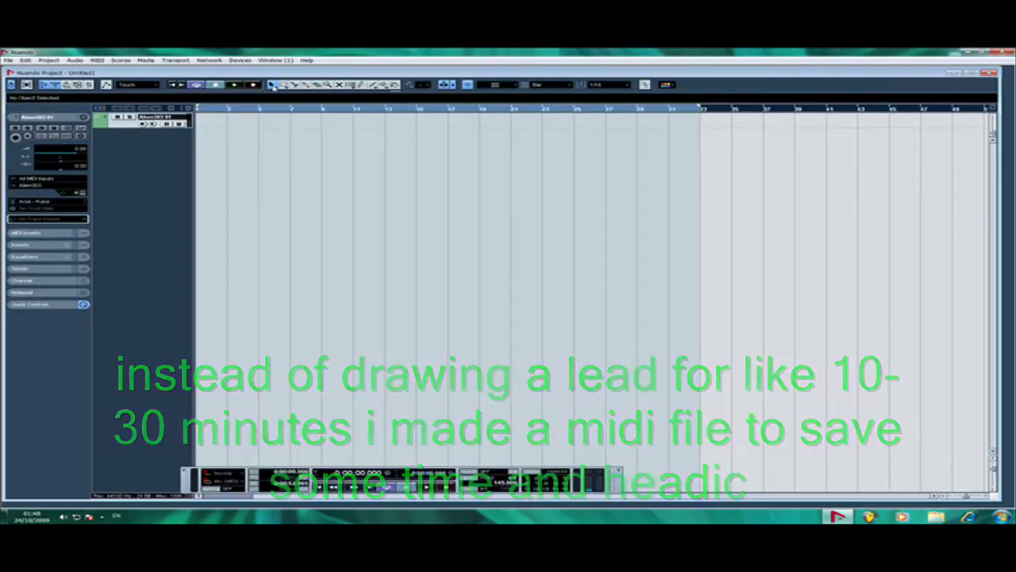
Step: Bring the lead MIDI file from the desktop into the project and move its part onto the first Alien303 track
{"action": "left_click", "coordinate": [964, 52]}
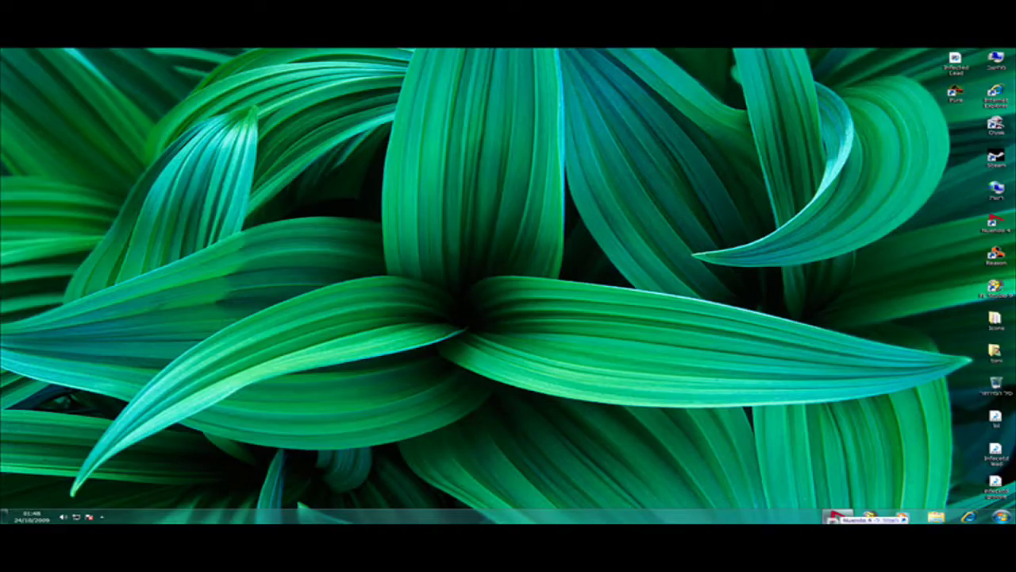
{"action": "left_click", "coordinate": [848, 518]}
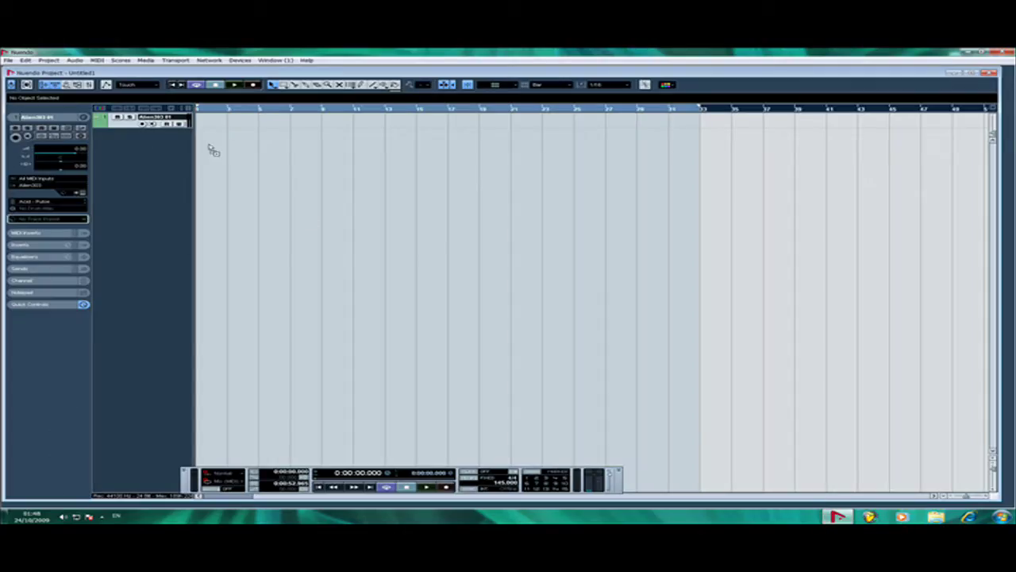
{"action": "left_click_drag", "start_coordinate": [203, 141], "coordinate": [204, 142]}
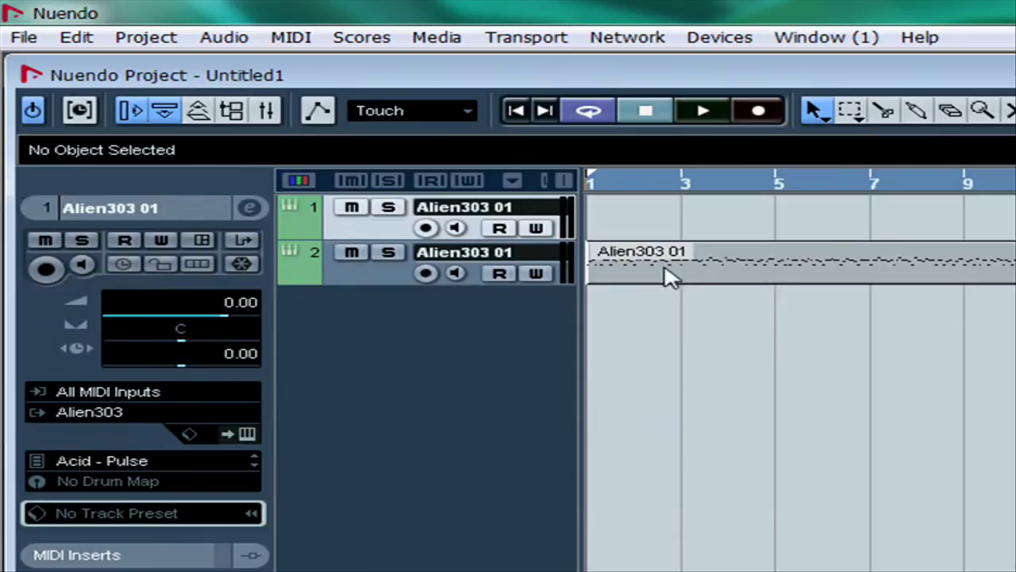
{"action": "left_click", "coordinate": [223, 135]}
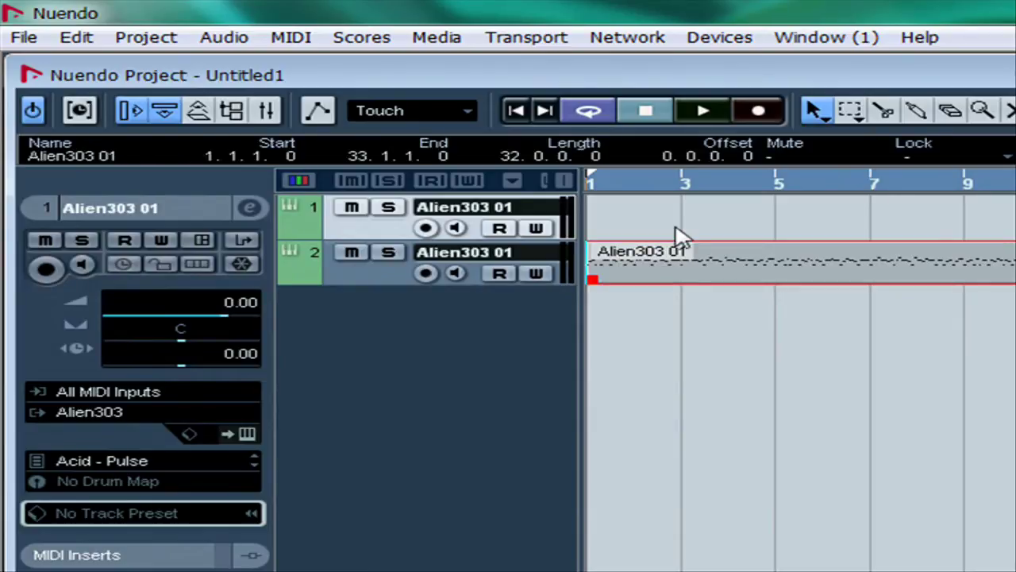
{"action": "left_click_drag", "start_coordinate": [679, 238], "coordinate": [673, 216]}
Step: Play the lead through Alien303, remove the empty second track during playback, and stop
{"action": "left_click", "coordinate": [707, 112]}
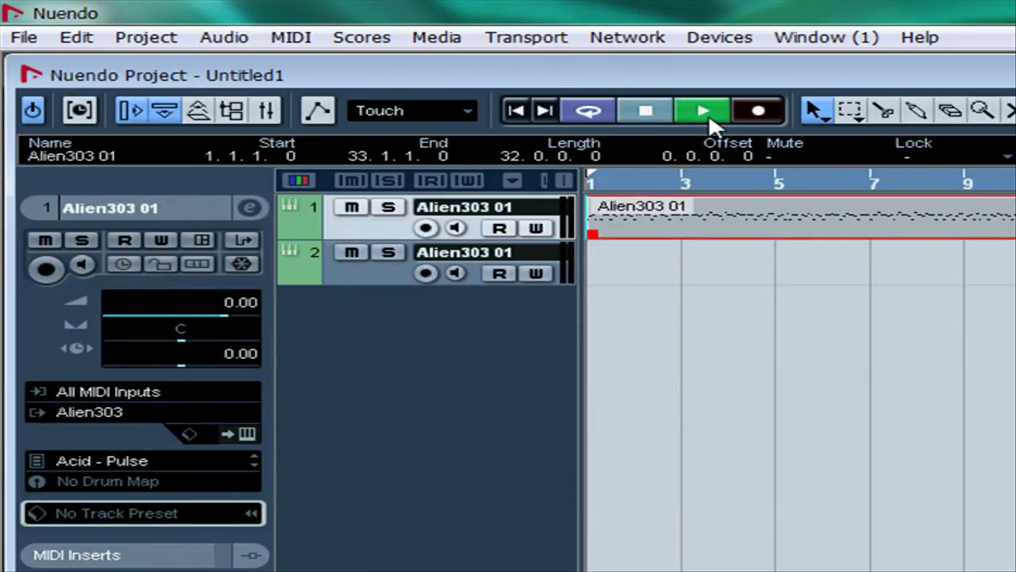
{"action": "right_click", "coordinate": [389, 267]}
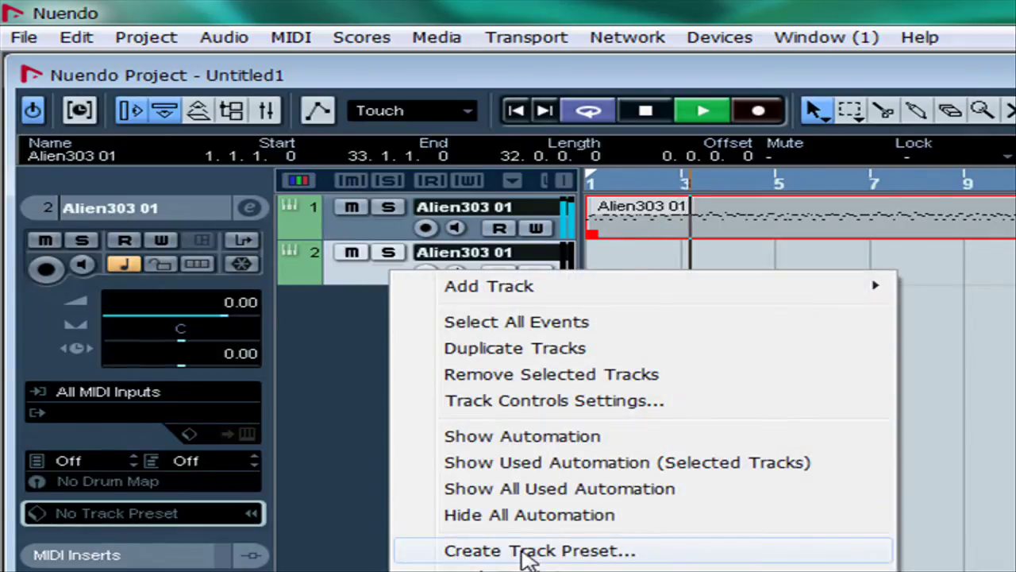
{"action": "left_click", "coordinate": [543, 374]}
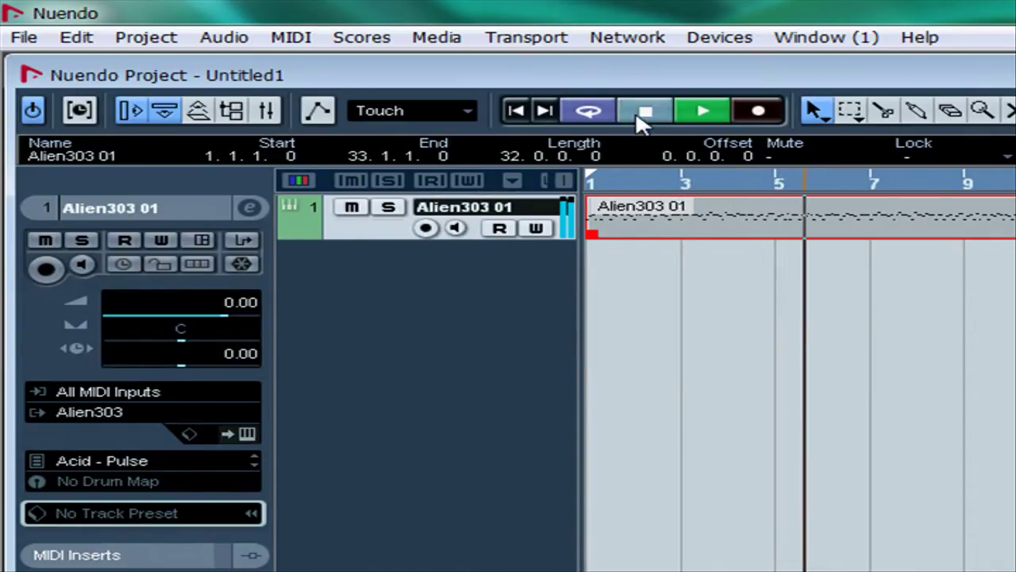
{"action": "left_click", "coordinate": [644, 110]}
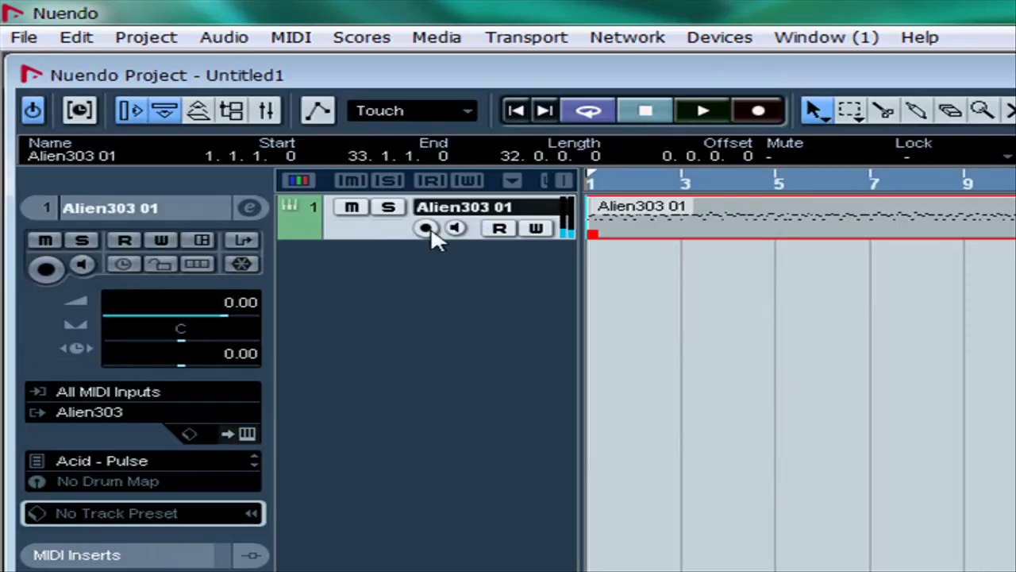
Step: Enable automation read and write on the Alien303 track
{"action": "left_click", "coordinate": [499, 230]}
{"action": "left_click", "coordinate": [537, 231]}
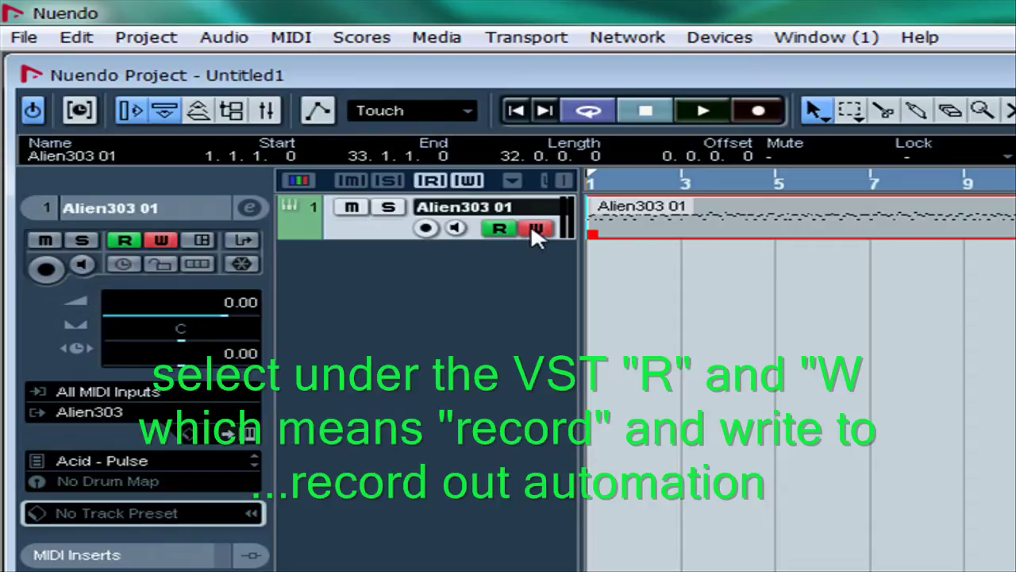
Step: Set the Alien303 oscillator's coarse pitch, below the Fine control, to -2 and audition the lead
{"action": "left_click", "coordinate": [249, 435]}
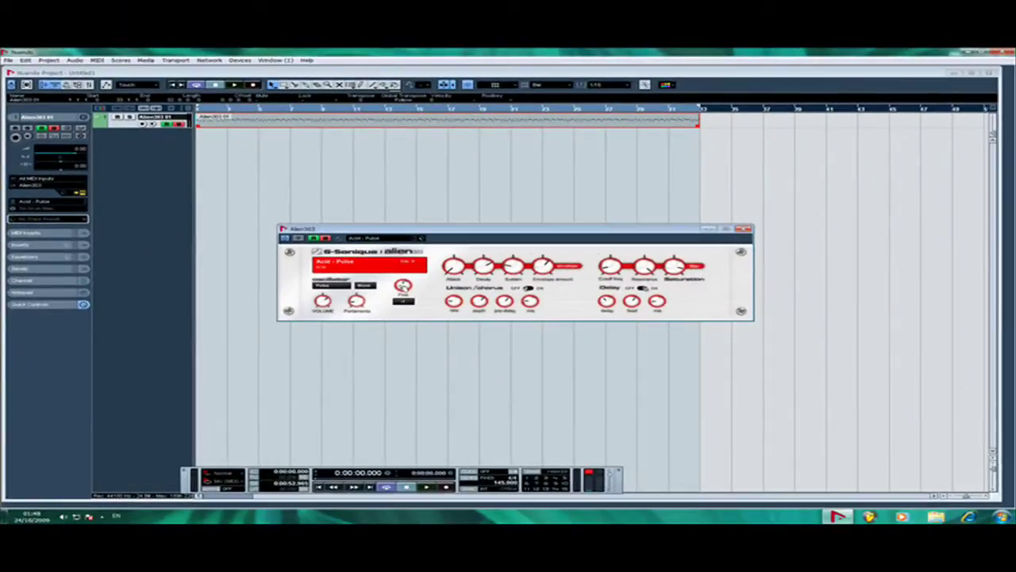
{"action": "left_click", "coordinate": [403, 301]}
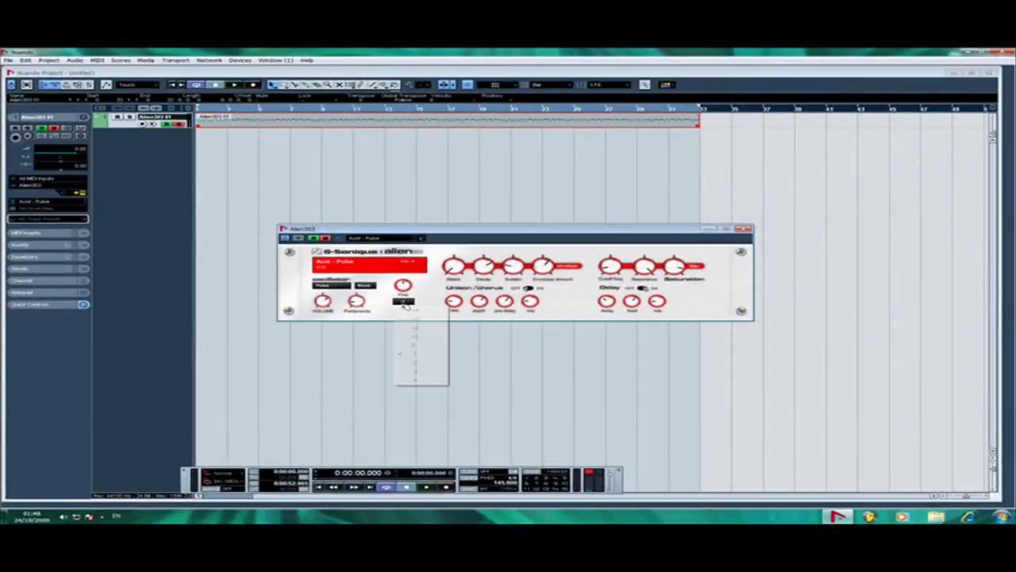
{"action": "left_click", "coordinate": [415, 365]}
{"action": "key", "text": "Escape"}
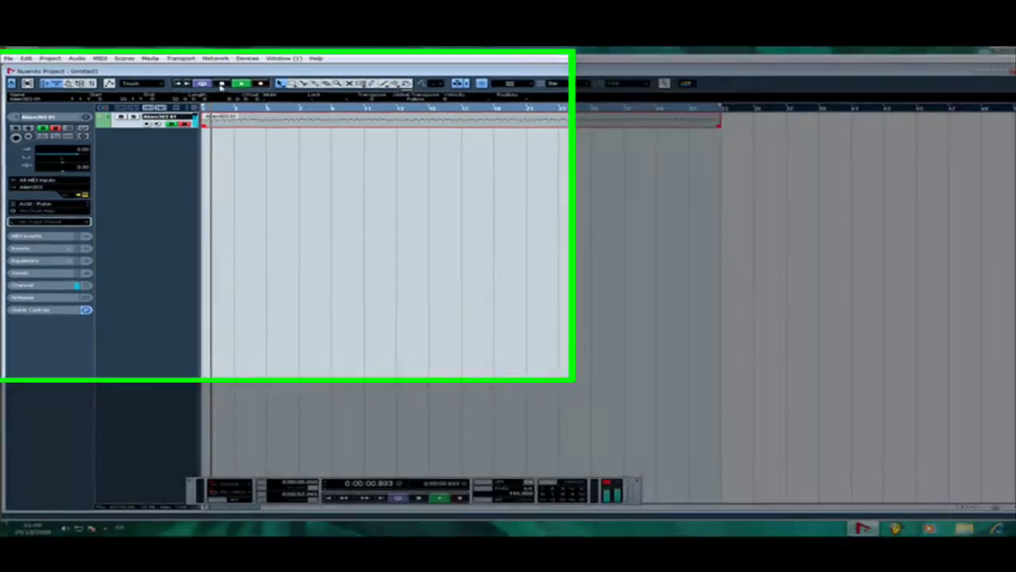
{"action": "left_click", "coordinate": [215, 85]}
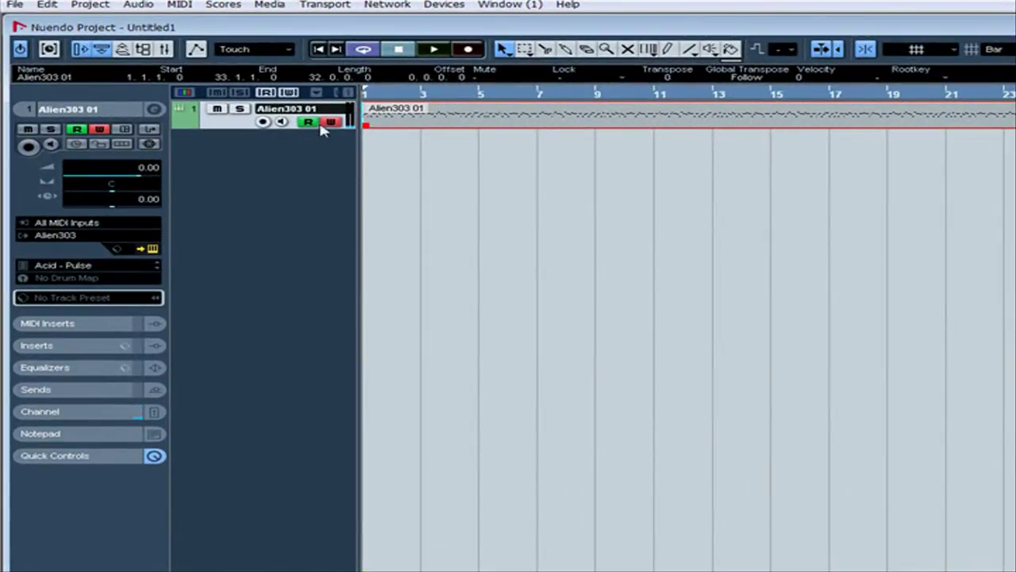
Step: Set the Alien303 oscillator's coarse pitch to -1 and close the instrument window
{"action": "left_click", "coordinate": [153, 250]}
{"action": "left_click", "coordinate": [739, 449]}
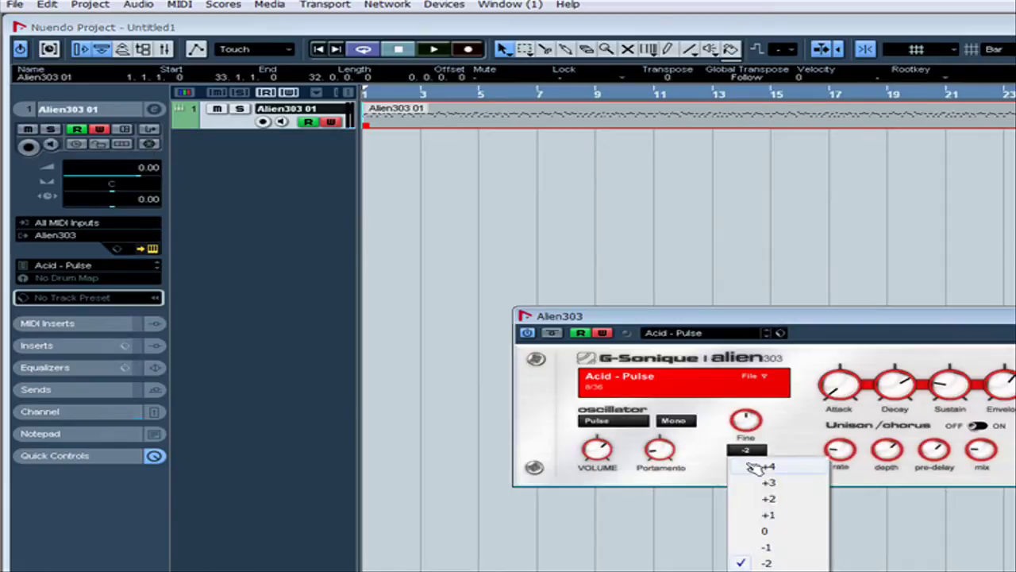
{"action": "left_click", "coordinate": [760, 545]}
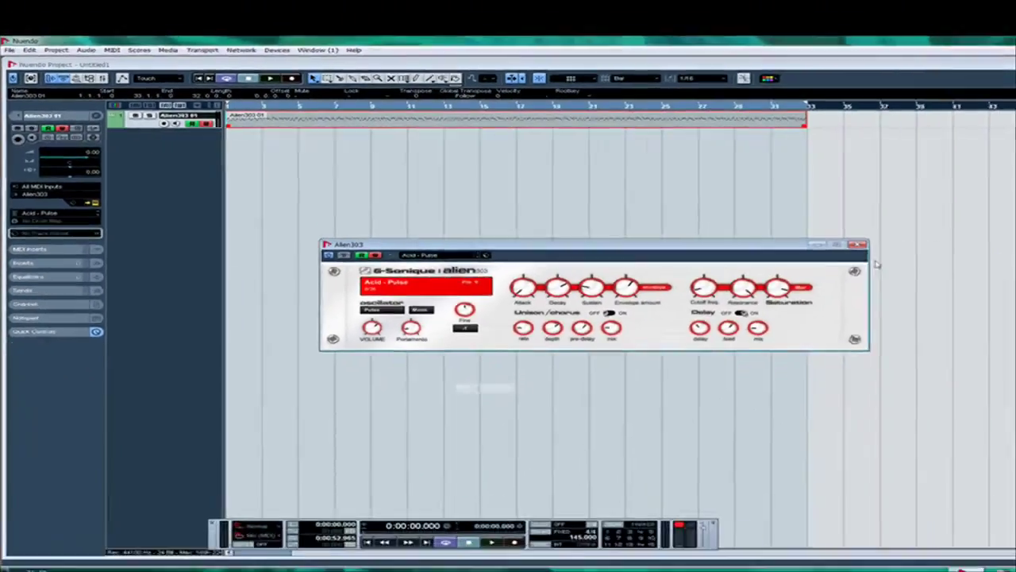
{"action": "left_click", "coordinate": [858, 244]}
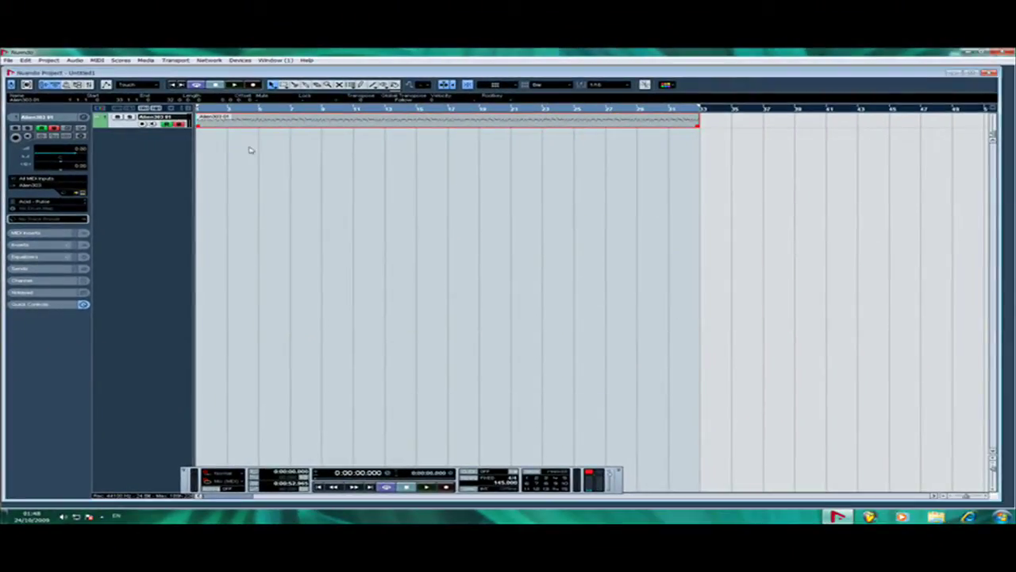
Step: Record Cutoff frequency automation over the first bars by moving the Alien303 cutoff knob during playback, and stop
{"action": "left_click", "coordinate": [82, 193]}
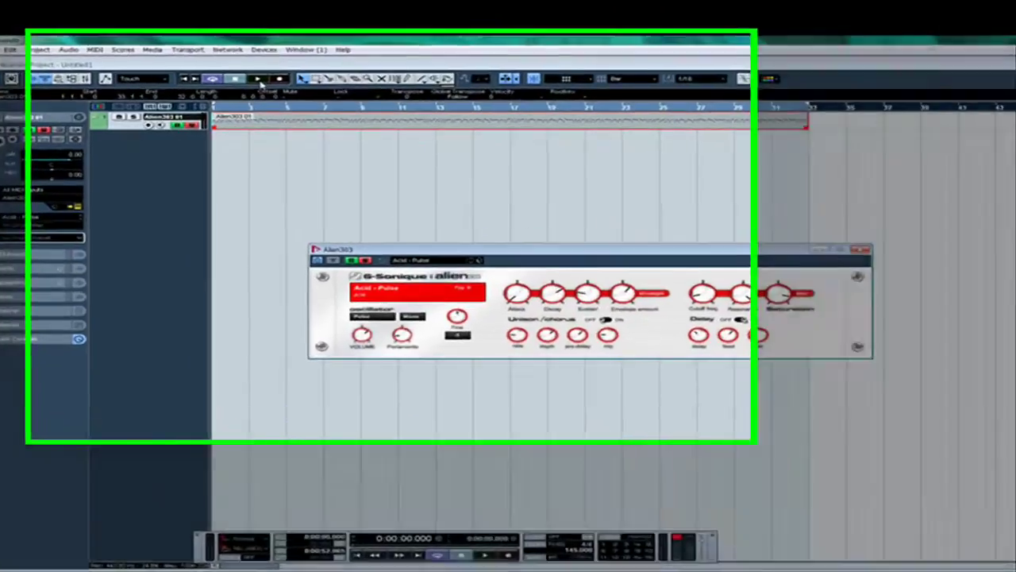
{"action": "left_click", "coordinate": [747, 229]}
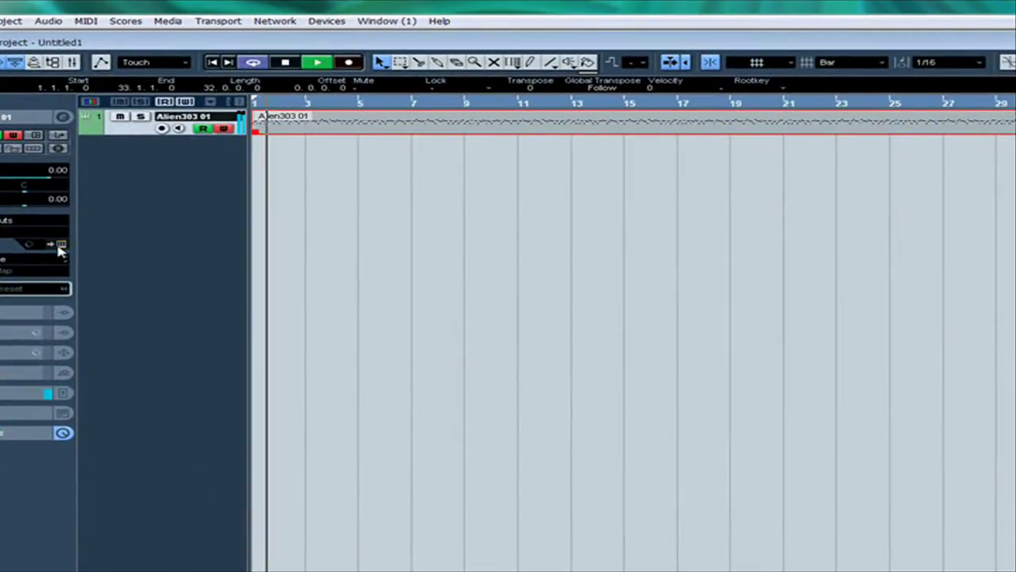
{"action": "left_click", "coordinate": [60, 246]}
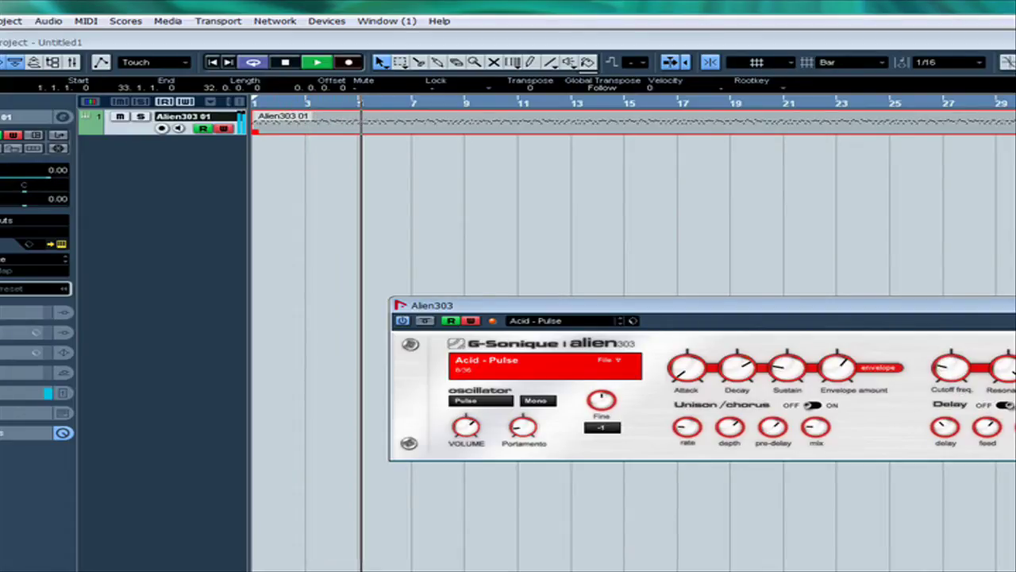
{"action": "key", "text": "space"}
{"action": "left_click", "coordinate": [283, 72]}
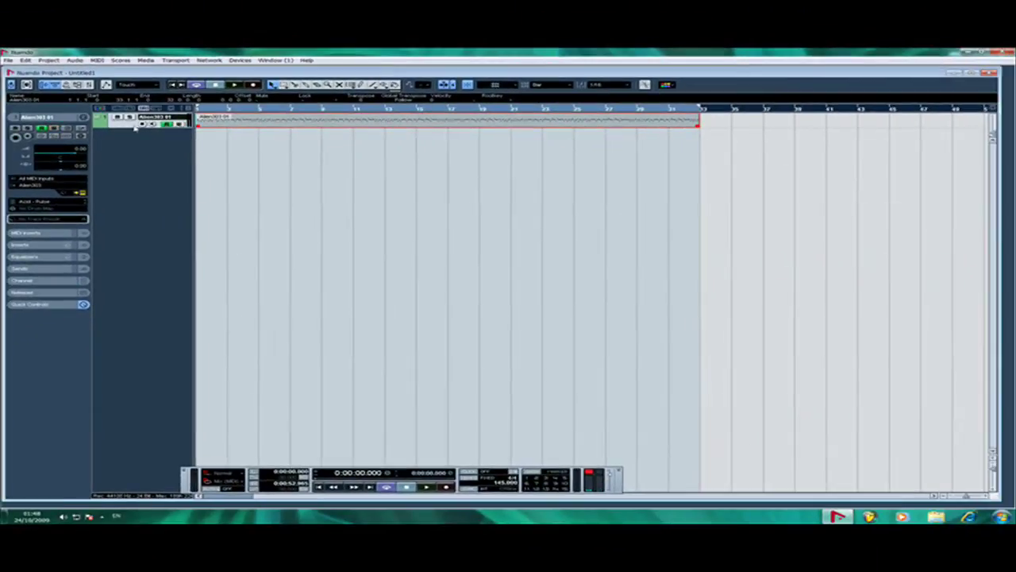
Step: Show the track's recorded automation, play it back with the Alien303 oscillator's coarse pitch set to -2, and stop
{"action": "left_click", "coordinate": [110, 129]}
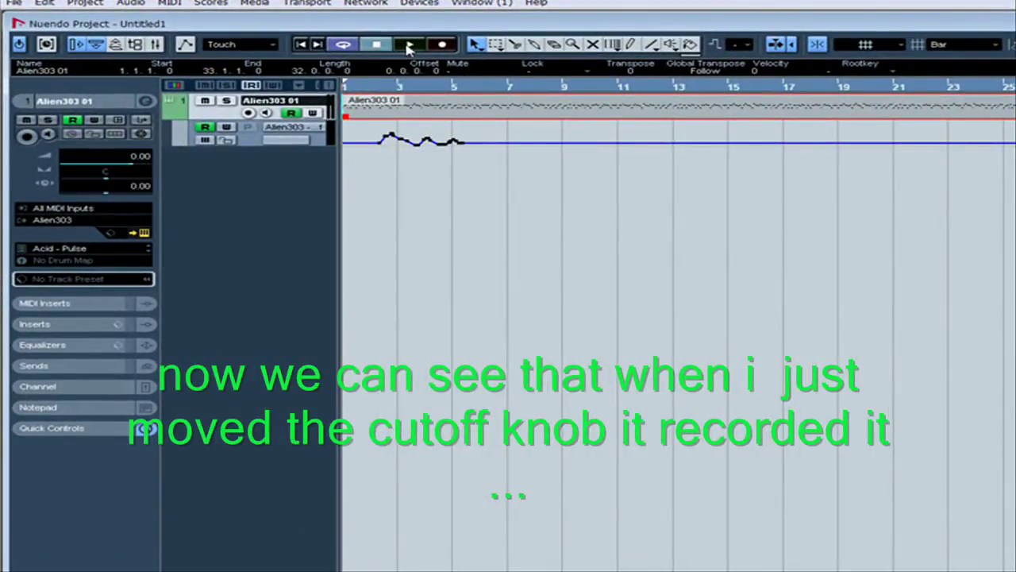
{"action": "left_click", "coordinate": [144, 232]}
{"action": "left_click", "coordinate": [711, 424]}
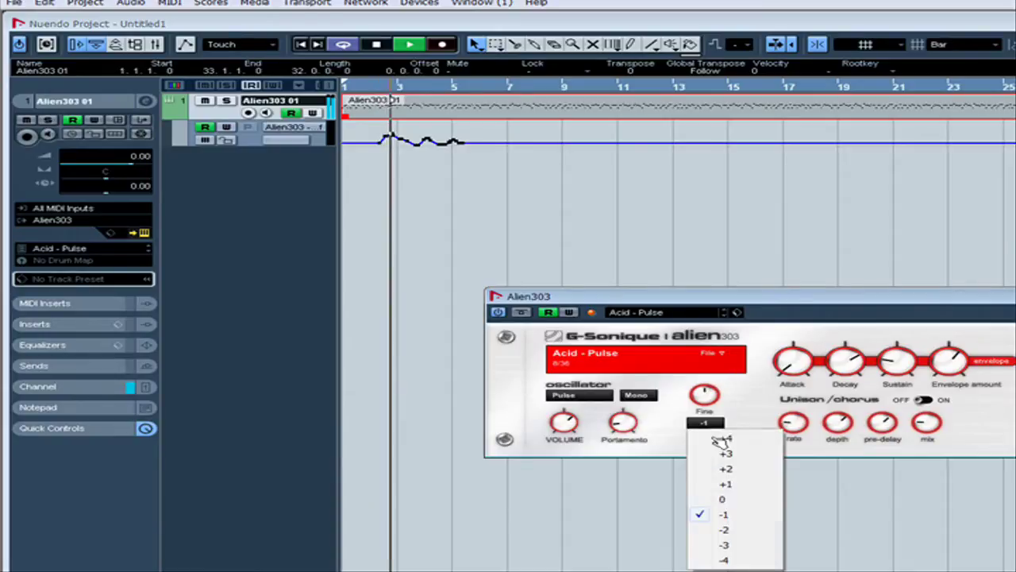
{"action": "left_click", "coordinate": [728, 529]}
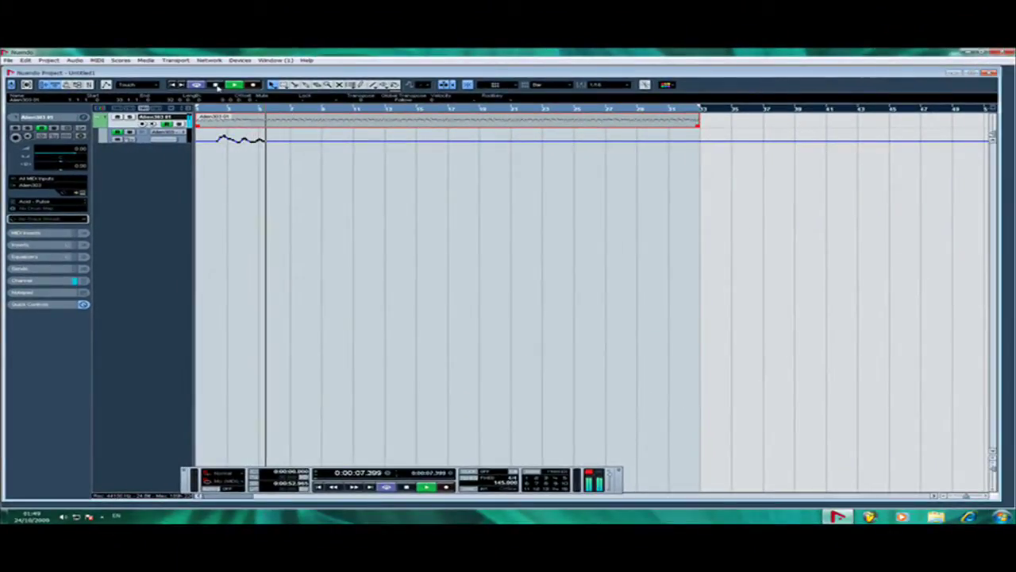
{"action": "left_click", "coordinate": [216, 85]}
{"action": "double_click", "coordinate": [230, 121]}
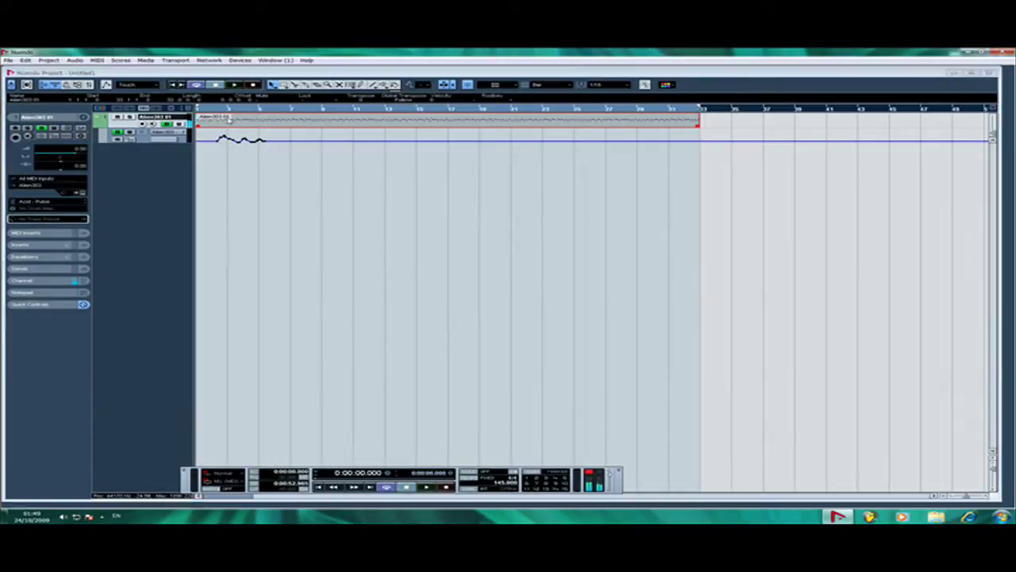
{"action": "left_click", "coordinate": [989, 76]}
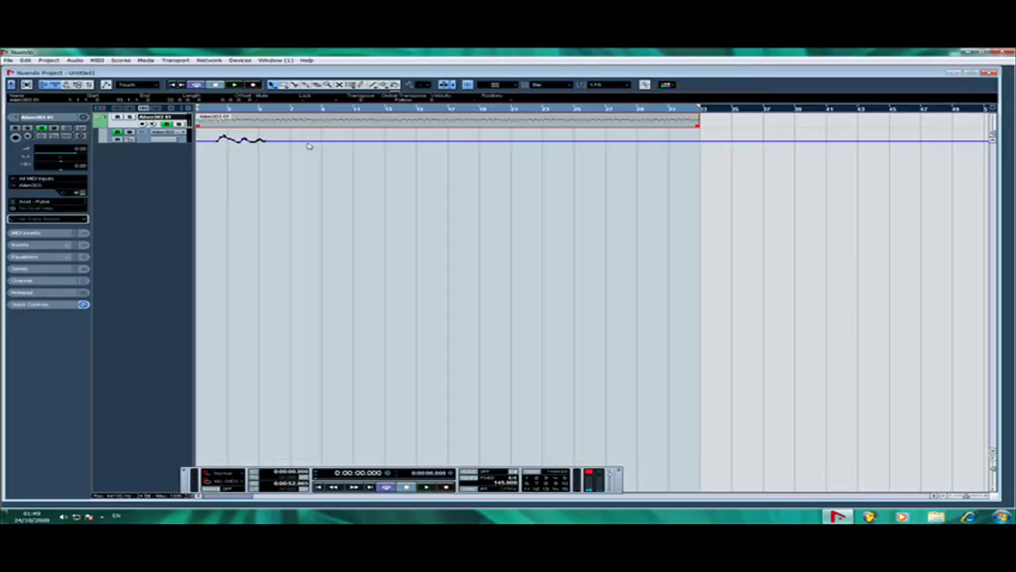
Step: Delete the recorded Cutoff frequency automation points from the track's automation lane
{"action": "left_click", "coordinate": [258, 143]}
{"action": "key", "text": "Delete"}
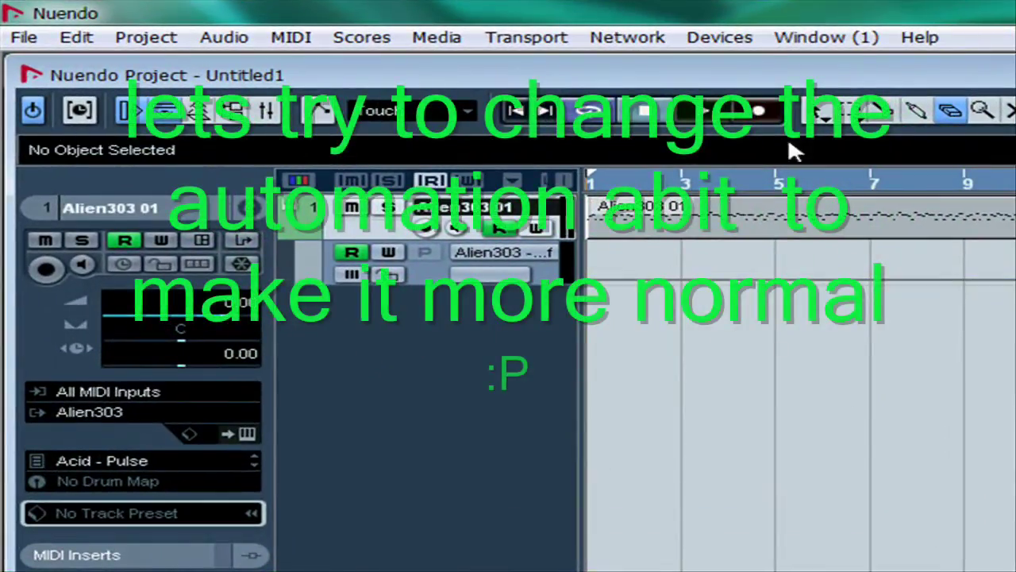
Step: Draw Cutoff frequency automation points at bars 3, 5 and 7, with a slight peak at bar 5, and play it back
{"action": "left_click", "coordinate": [646, 279]}
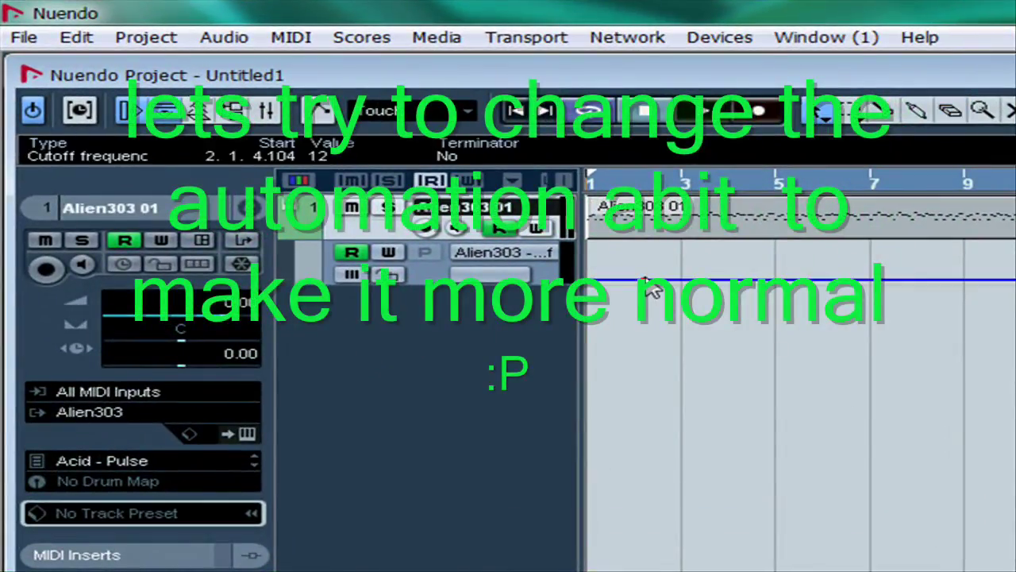
{"action": "left_click_drag", "start_coordinate": [647, 286], "coordinate": [683, 289]}
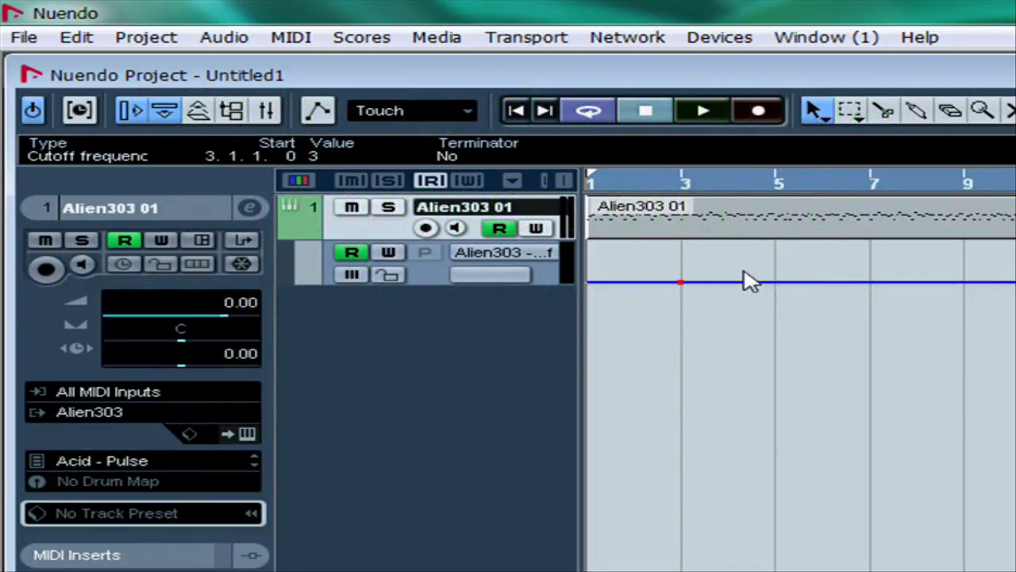
{"action": "left_click_drag", "start_coordinate": [733, 288], "coordinate": [778, 283]}
{"action": "left_click", "coordinate": [876, 294]}
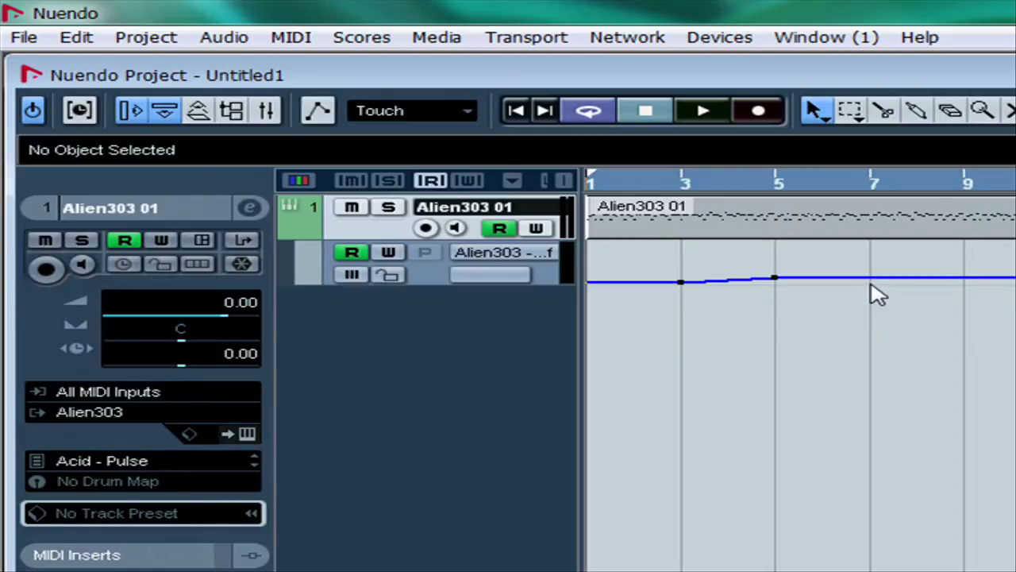
{"action": "left_click_drag", "start_coordinate": [876, 293], "coordinate": [876, 294]}
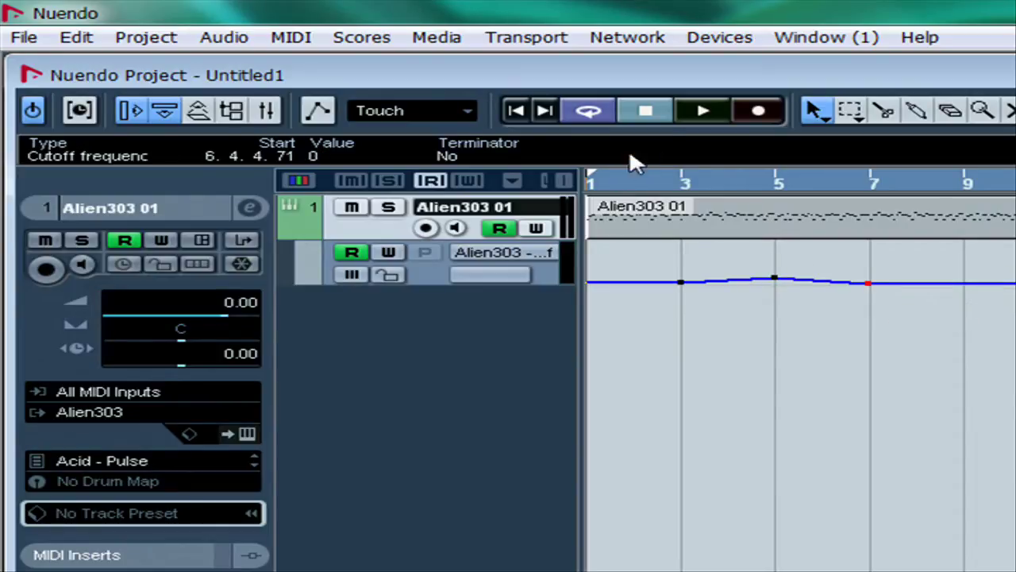
{"action": "left_click", "coordinate": [702, 115]}
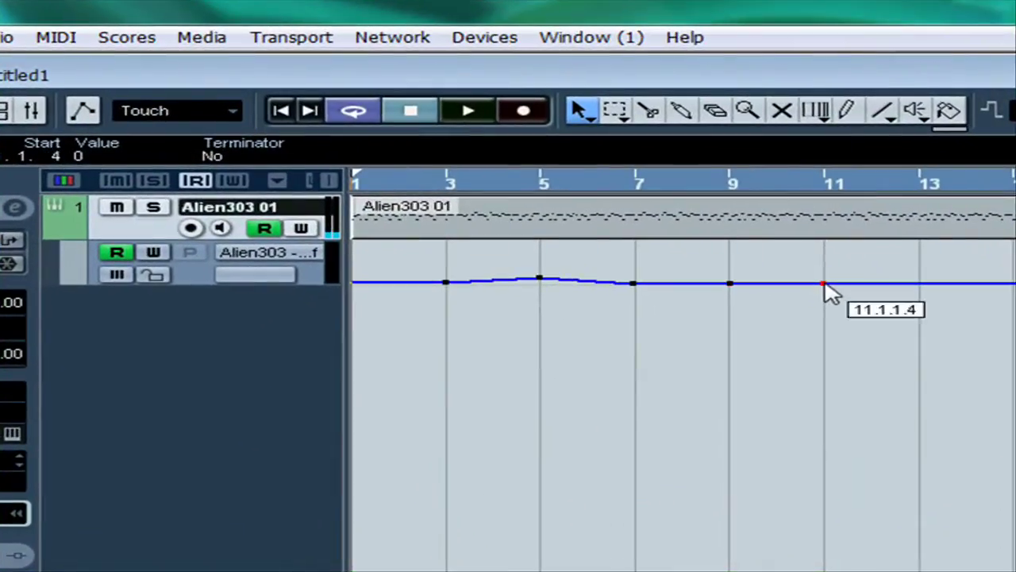
Step: Add Cutoff frequency points at bars 9, 11 and 13, with bar 11 at 12 and bar 13 at 0
{"action": "left_click", "coordinate": [354, 142]}
{"action": "left_click_drag", "start_coordinate": [822, 280], "coordinate": [827, 283]}
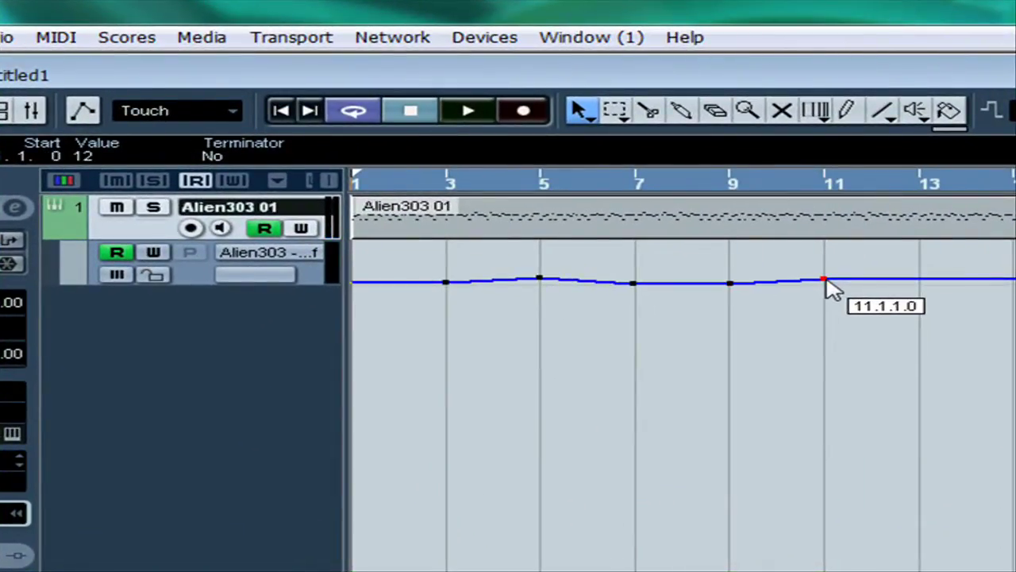
{"action": "left_click", "coordinate": [915, 279]}
{"action": "left_click_drag", "start_coordinate": [913, 280], "coordinate": [919, 283]}
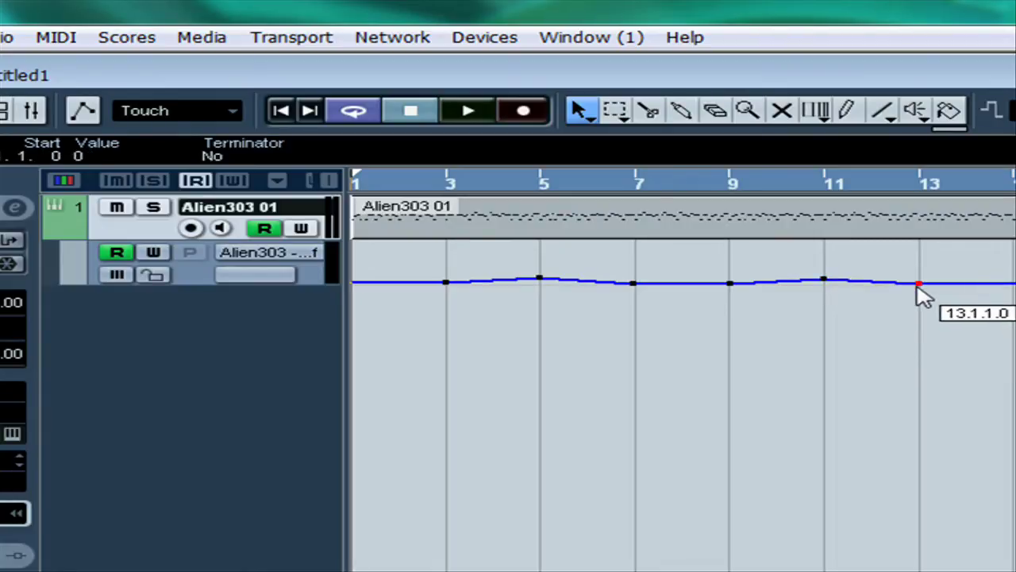
Step: During playback, add a Cutoff frequency point at bar 1 and align the bar 7 point exactly to the bar line at value 0
{"action": "key", "text": "space"}
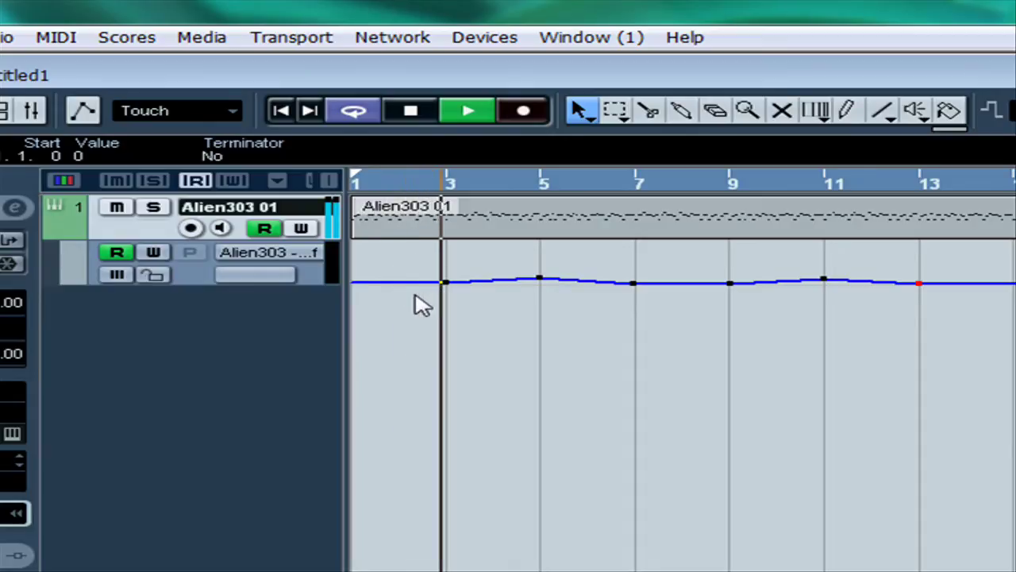
{"action": "left_click", "coordinate": [355, 286]}
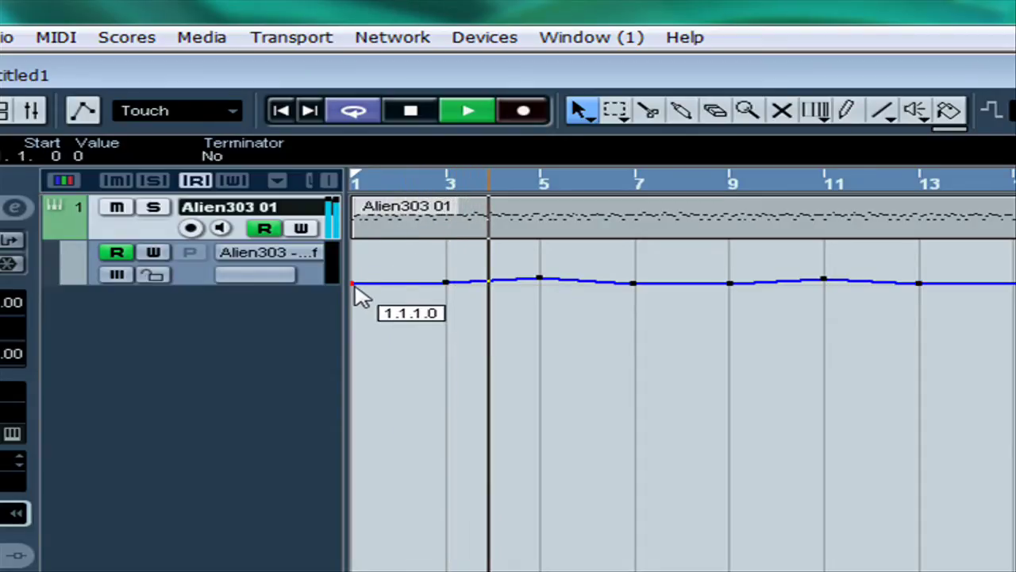
{"action": "left_click", "coordinate": [635, 286]}
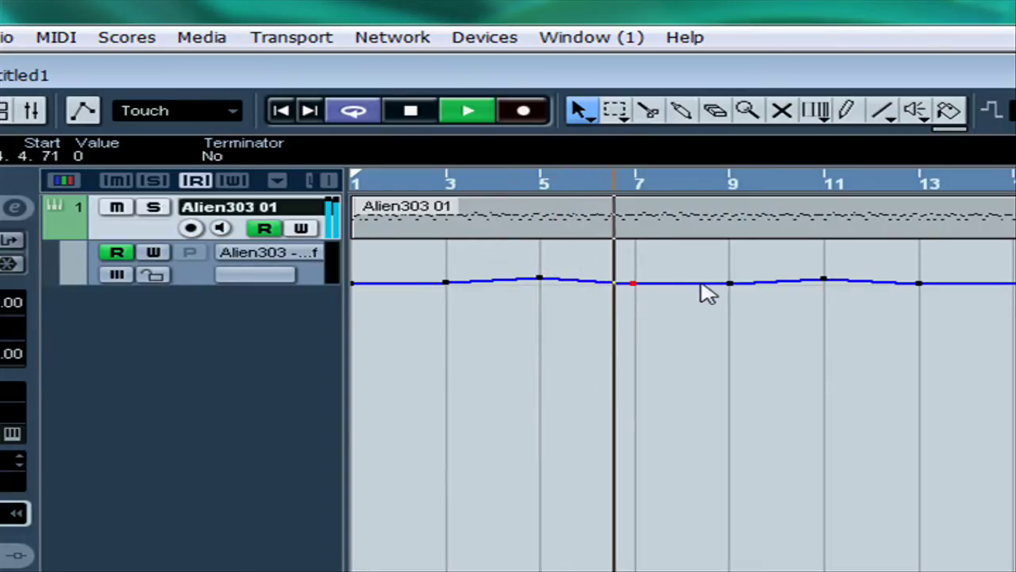
{"action": "key", "text": "space"}
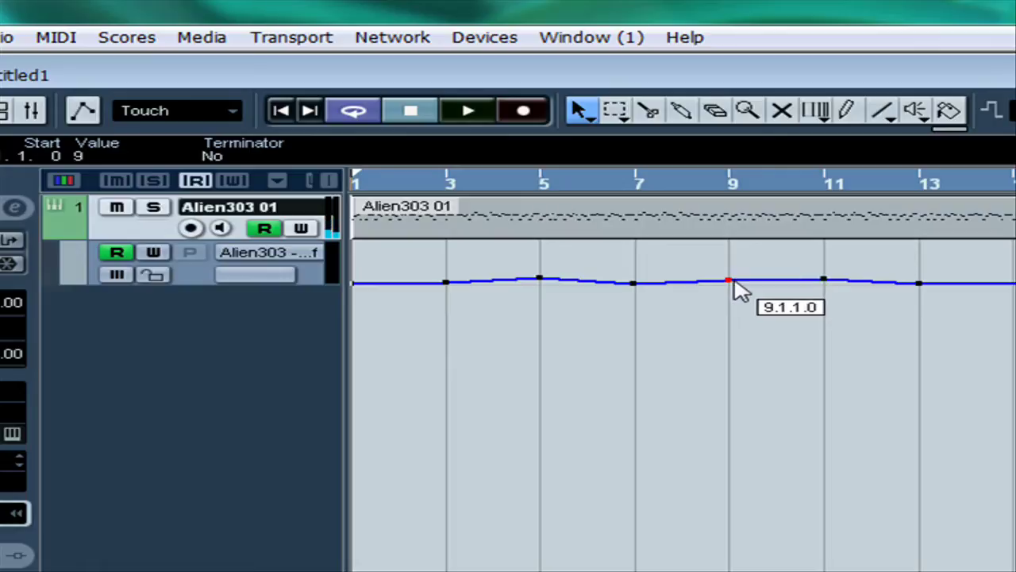
{"action": "key", "text": "space"}
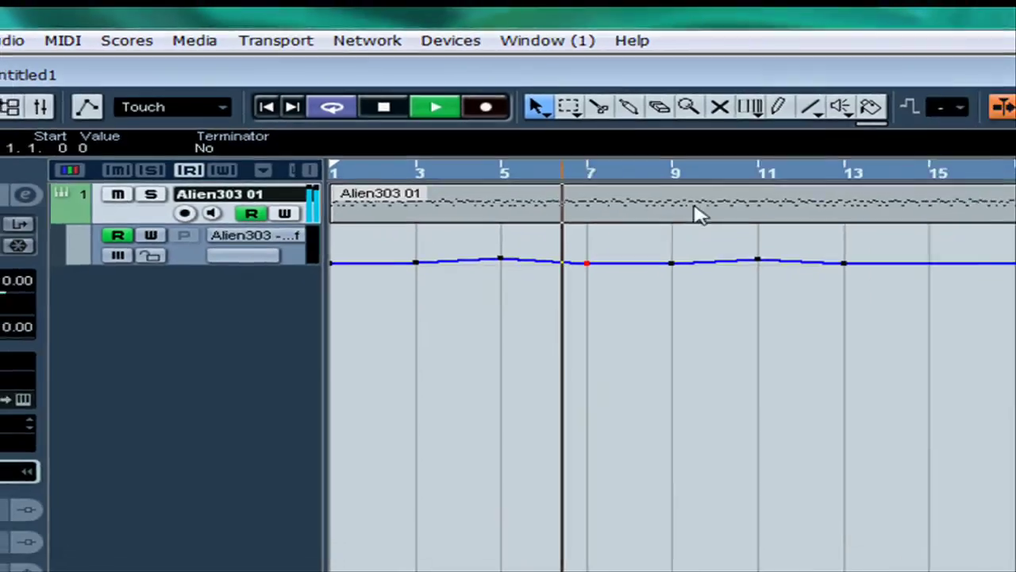
Step: Open the Alien303 01 MIDI part in the Key Editor, play it back and stop
{"action": "double_click", "coordinate": [754, 227]}
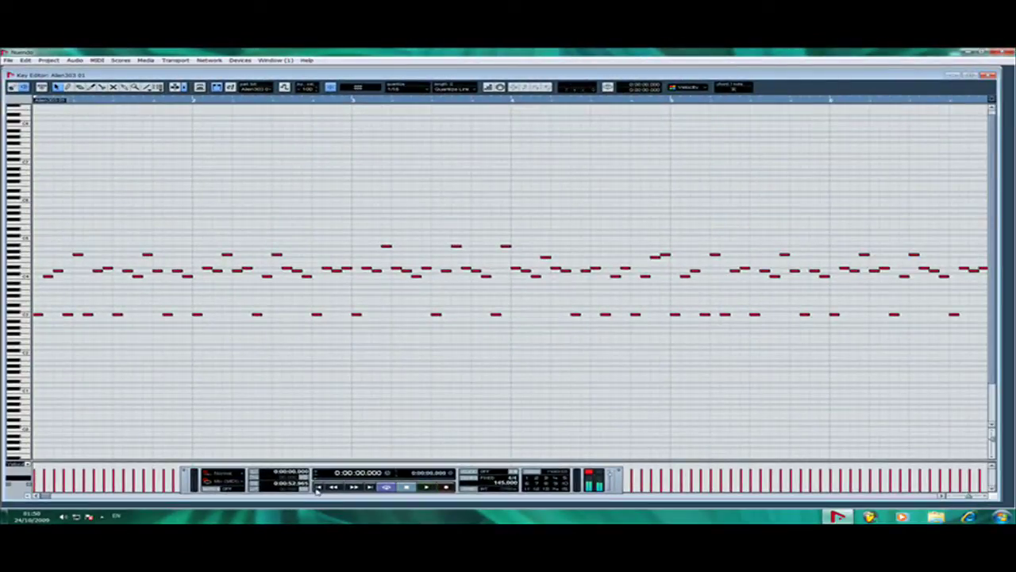
{"action": "key", "text": "space"}
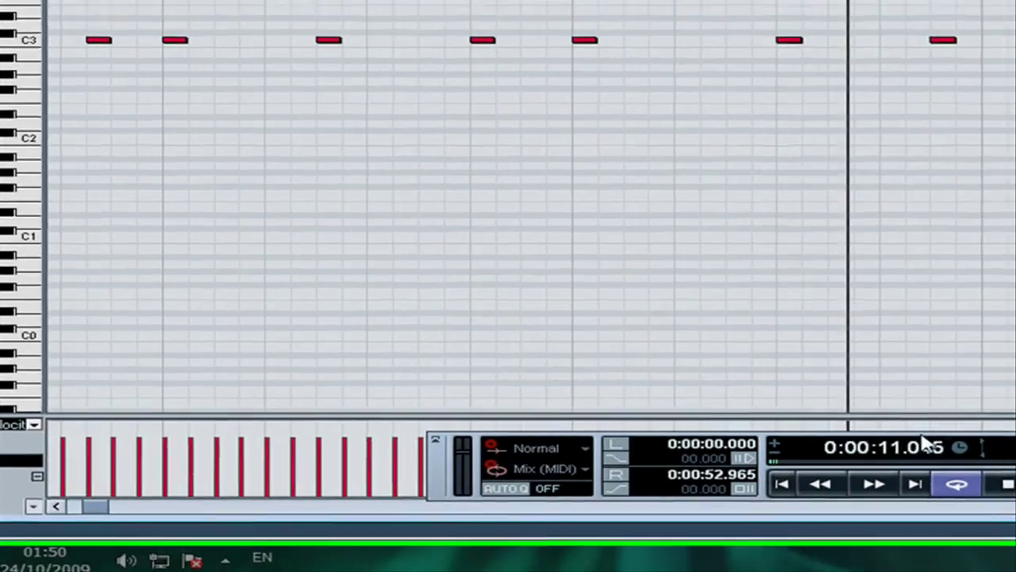
{"action": "key", "text": "space"}
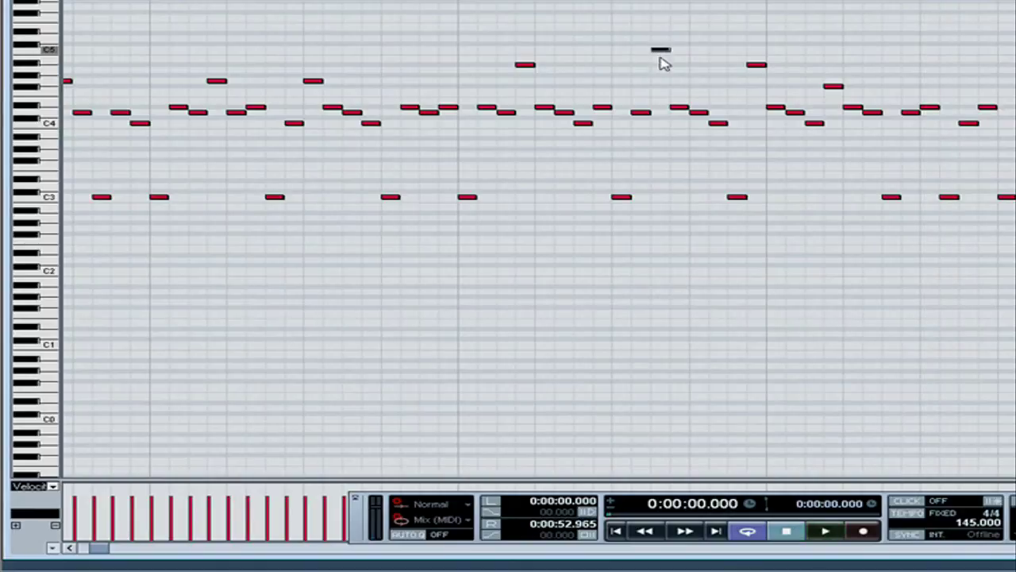
Step: Try raising single high notes in bar 7 to C5 and listen to the change
{"action": "left_click_drag", "start_coordinate": [659, 62], "coordinate": [658, 67]}
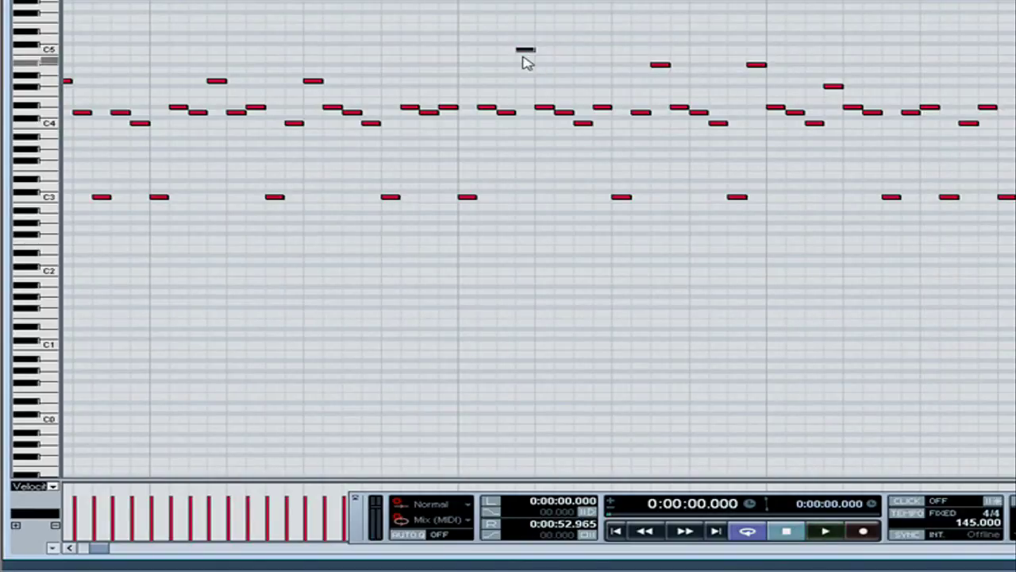
{"action": "key", "text": "space"}
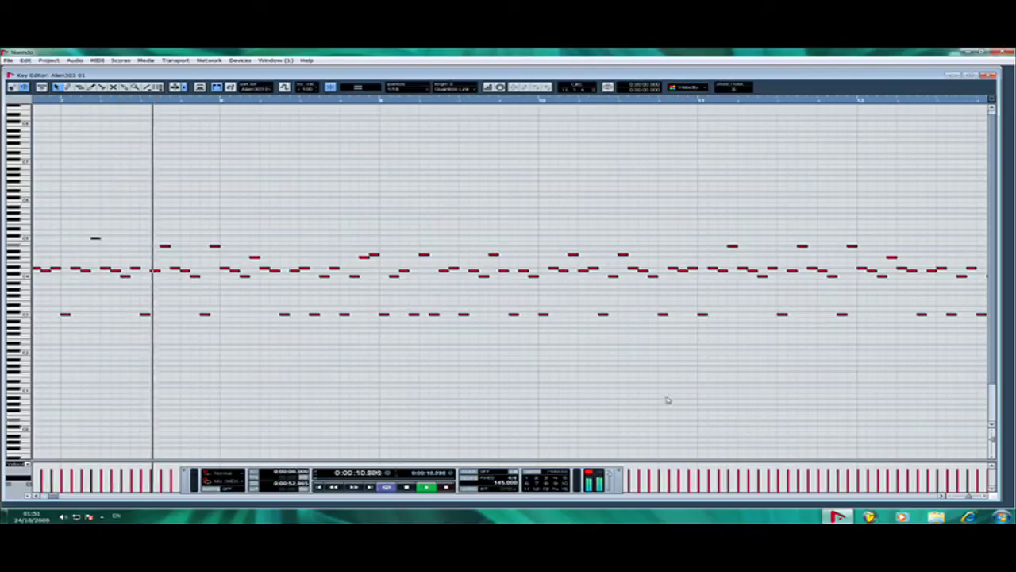
{"action": "key", "text": "space"}
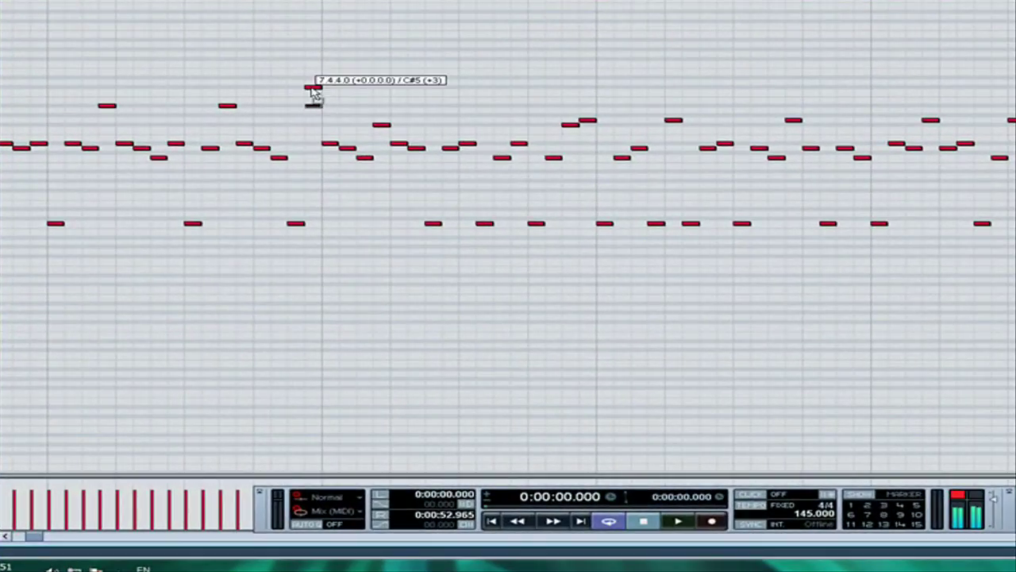
Step: Raise the high note at 7.4.4 to C5, play the part and close the Key Editor
{"action": "left_click", "coordinate": [310, 94]}
{"action": "key", "text": "space"}
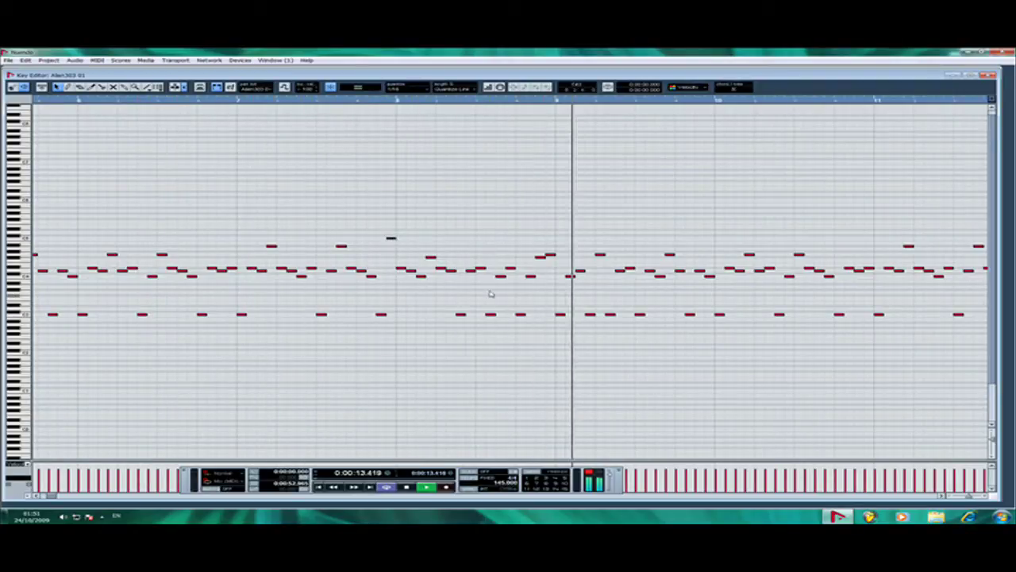
{"action": "left_click", "coordinate": [991, 75]}
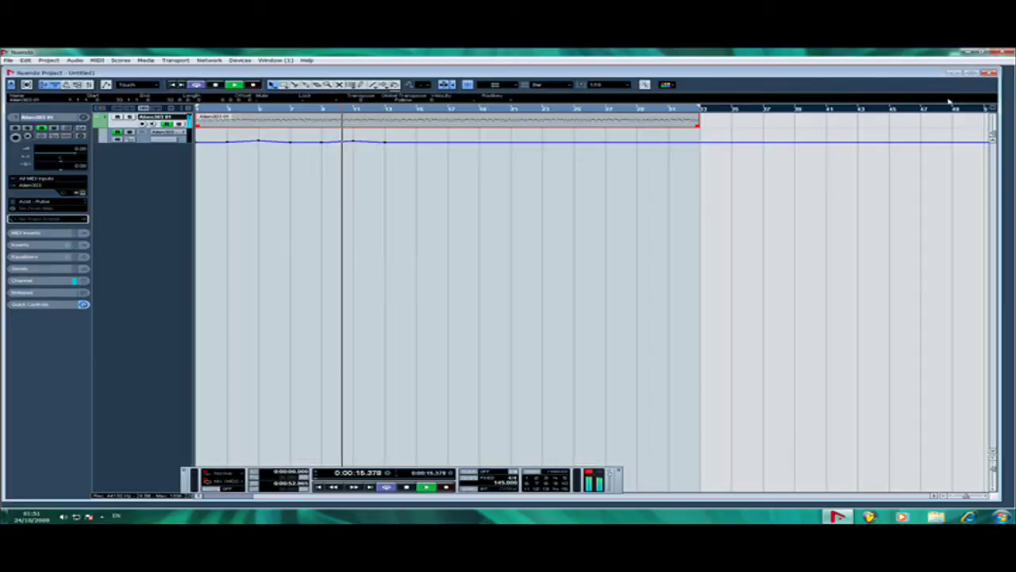
Step: Extend the Cutoff frequency automation with points from bar 15 to bar 23, forming a slight peak at bar 17
{"action": "left_click", "coordinate": [418, 142]}
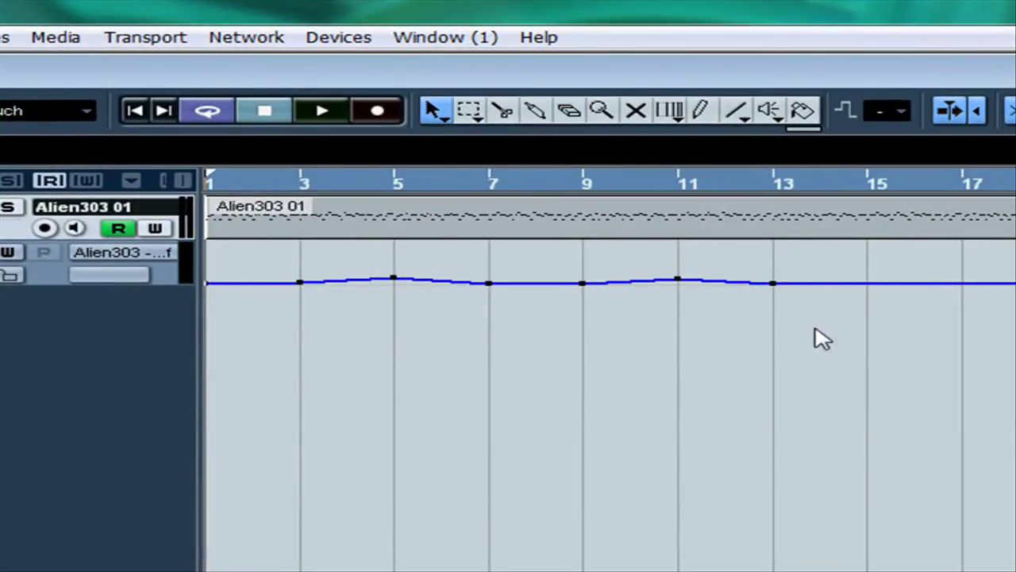
{"action": "left_click_drag", "start_coordinate": [512, 266], "coordinate": [213, 268]}
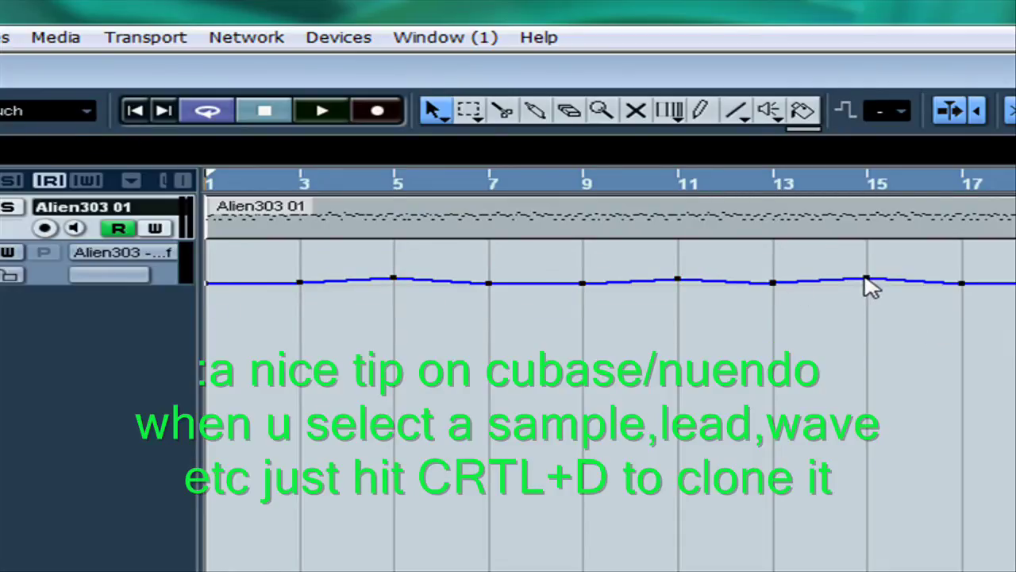
{"action": "left_click_drag", "start_coordinate": [866, 279], "coordinate": [866, 283]}
{"action": "left_click", "coordinate": [962, 284]}
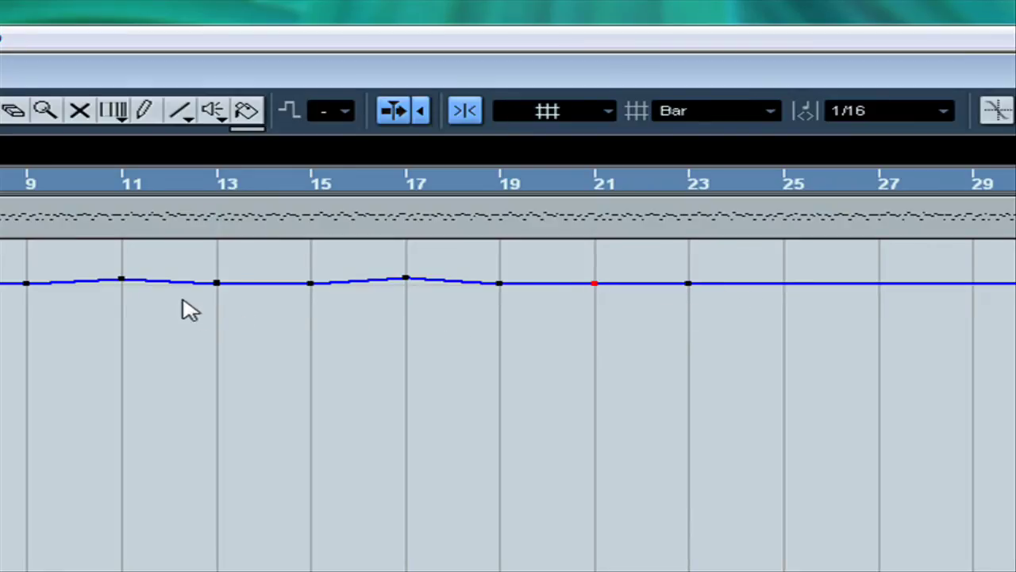
Step: Shape a higher Cutoff peak at bar 23, lower bar 25, add points at bars 27, 29 and 31, then play back and stop
{"action": "left_click_drag", "start_coordinate": [690, 284], "coordinate": [689, 278]}
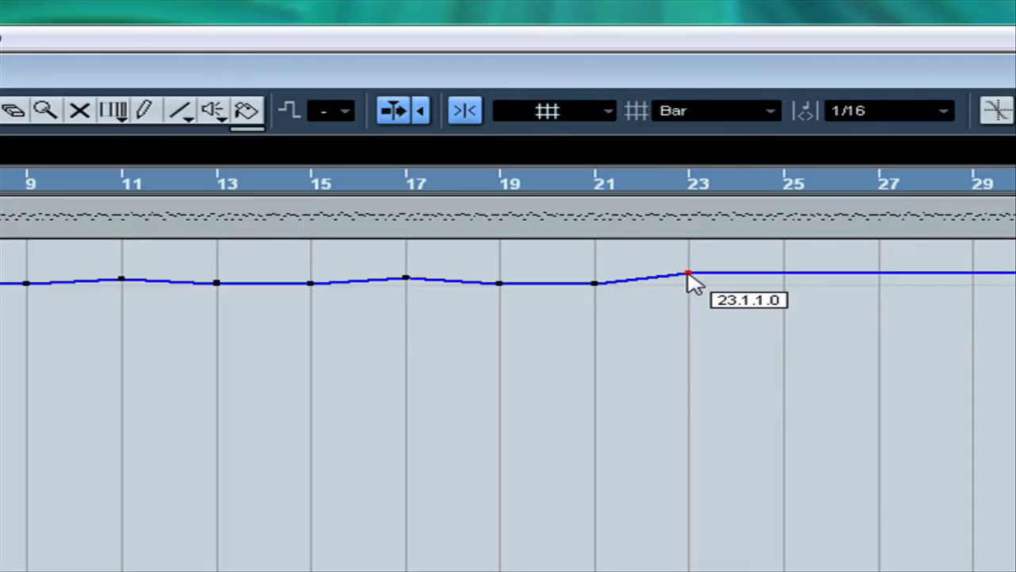
{"action": "left_click_drag", "start_coordinate": [785, 275], "coordinate": [785, 284]}
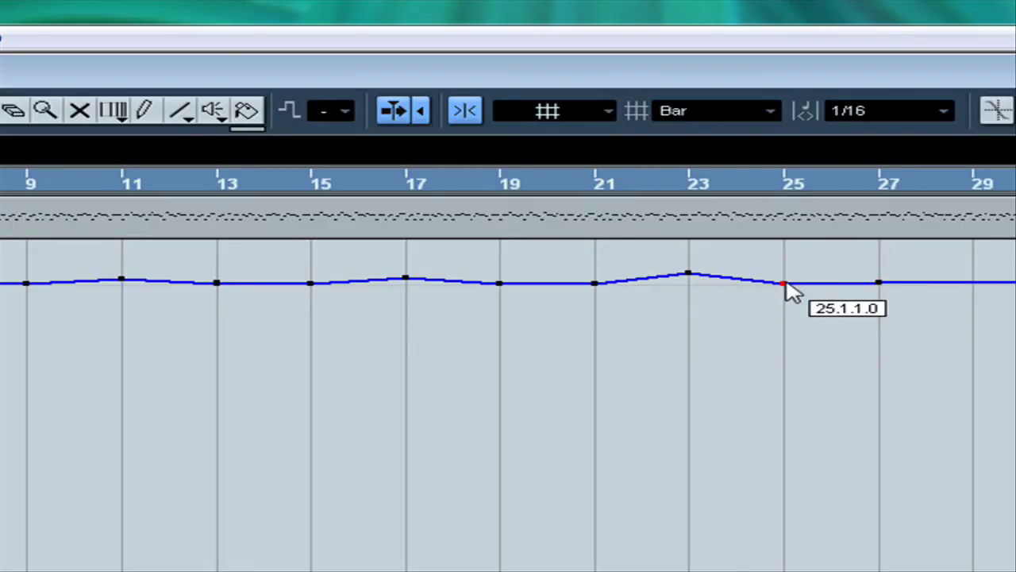
{"action": "left_click_drag", "start_coordinate": [786, 284], "coordinate": [787, 280]}
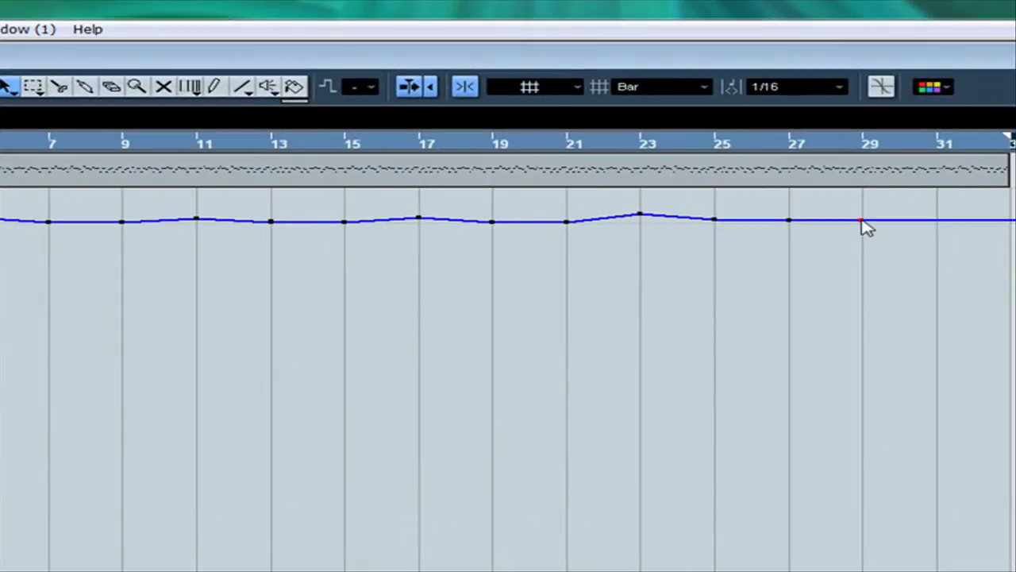
{"action": "left_click_drag", "start_coordinate": [863, 221], "coordinate": [866, 216]}
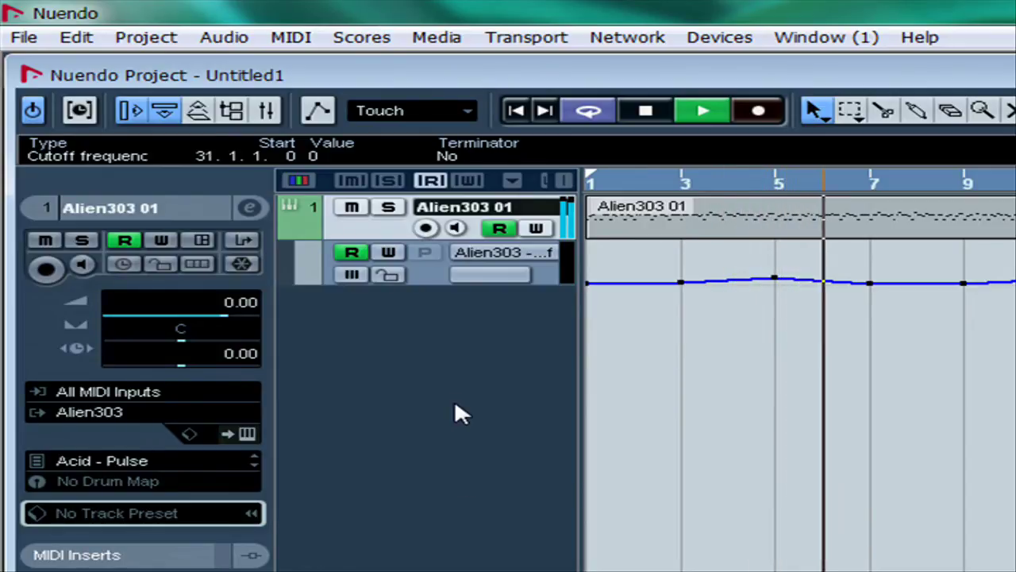
{"action": "left_click", "coordinate": [650, 113]}
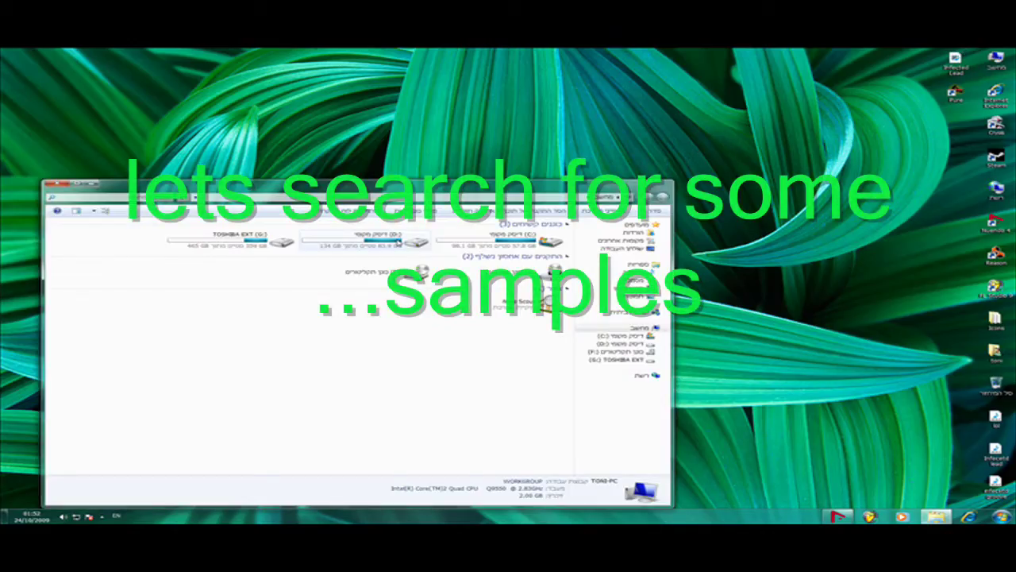
Step: Import the Percussion 1 sample from C:\Samples\REASON 4 SHIT onto a new audio track at bar 1 and play the project
{"action": "double_click", "coordinate": [538, 241]}
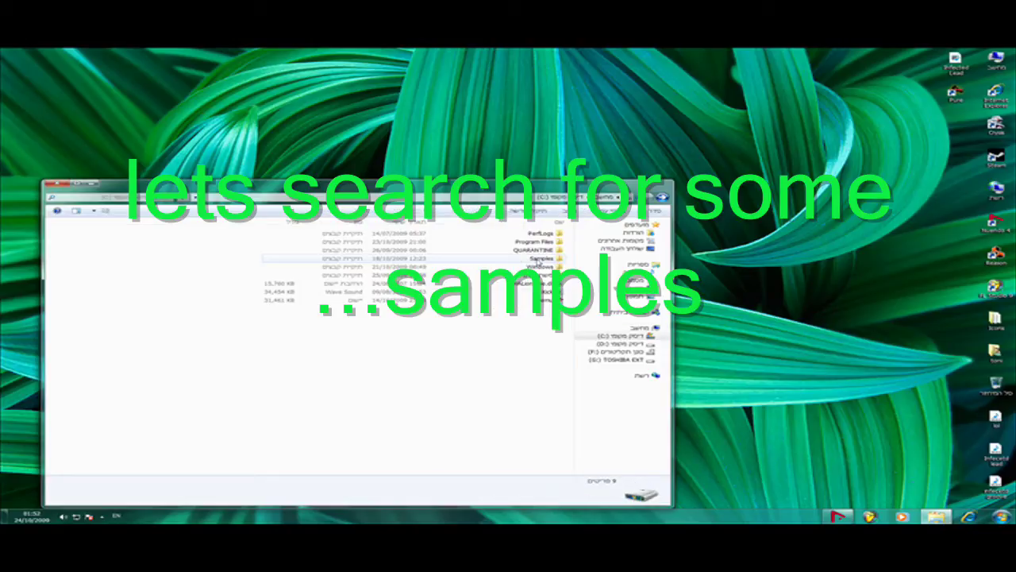
{"action": "double_click", "coordinate": [543, 260]}
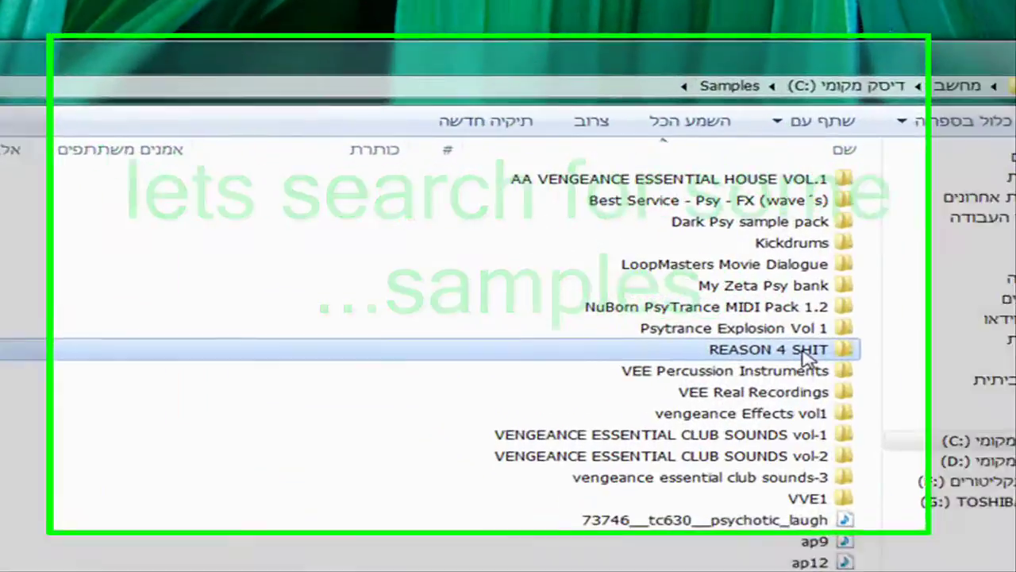
{"action": "double_click", "coordinate": [554, 297]}
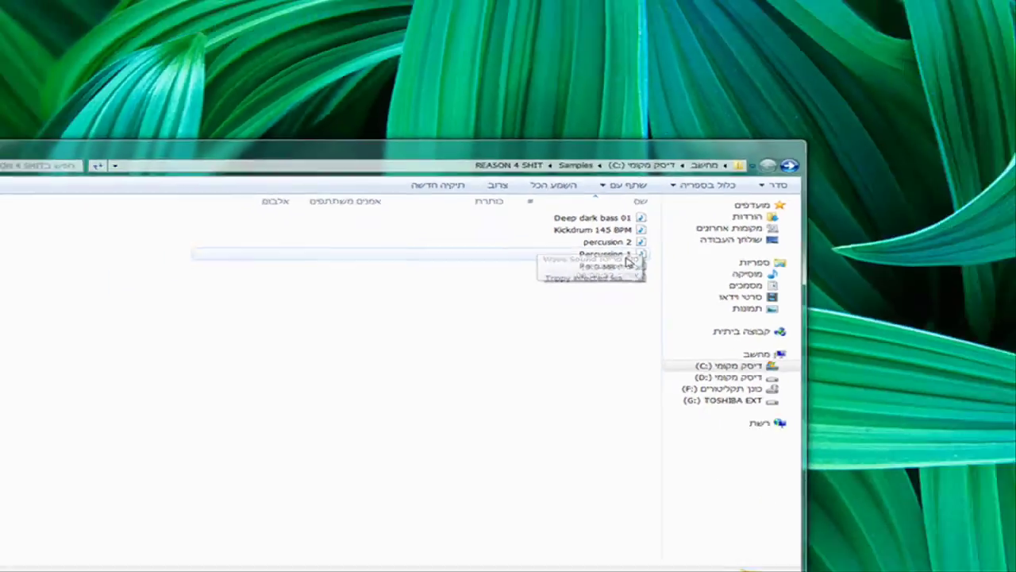
{"action": "left_click_drag", "start_coordinate": [907, 238], "coordinate": [276, 248]}
{"action": "left_click_drag", "start_coordinate": [204, 173], "coordinate": [206, 174]}
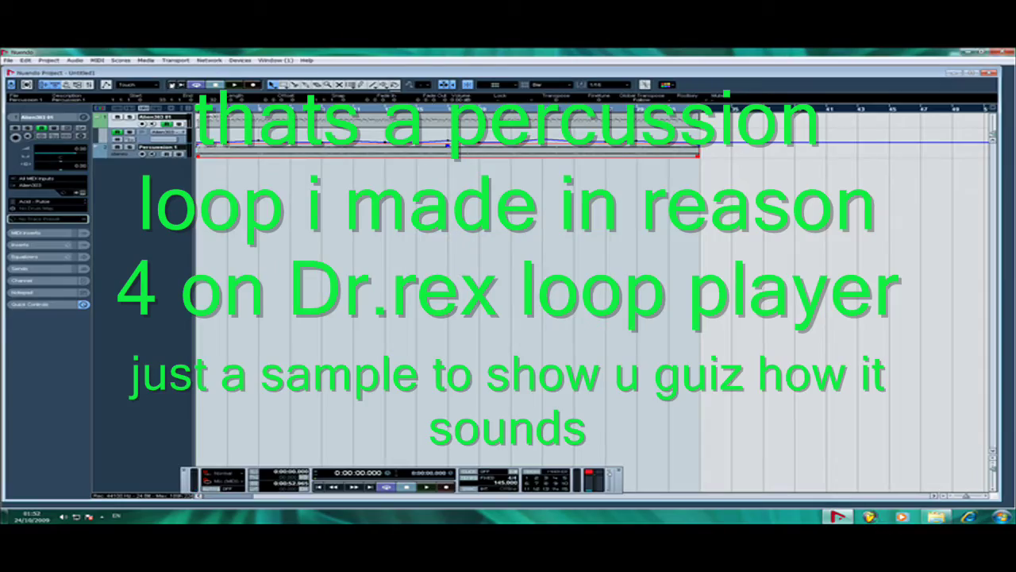
{"action": "key", "text": "space"}
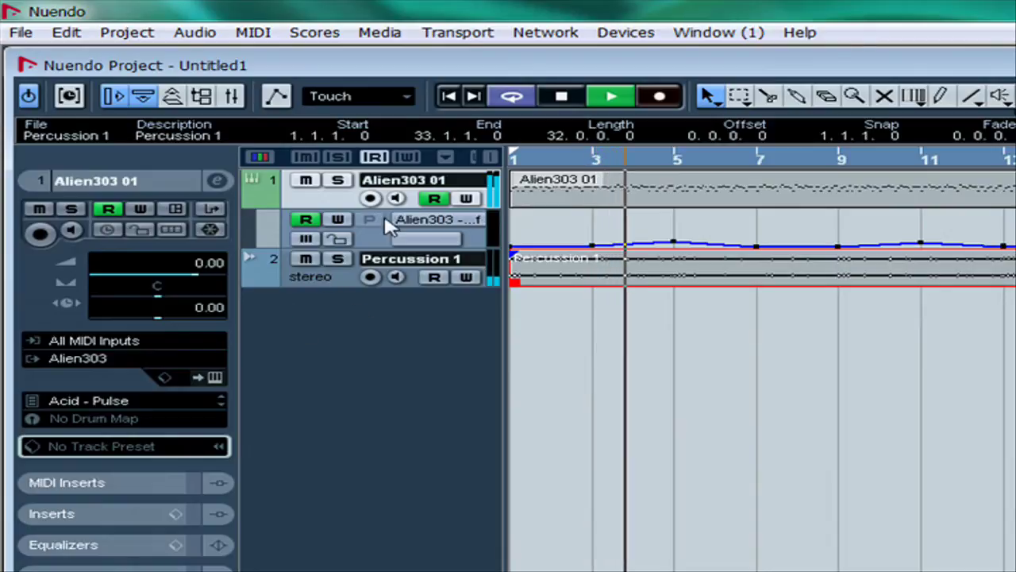
Step: Load the GEQ-10 equalizer into the first insert slot of the Alien303 01 track
{"action": "left_click", "coordinate": [60, 509]}
{"action": "left_click", "coordinate": [32, 303]}
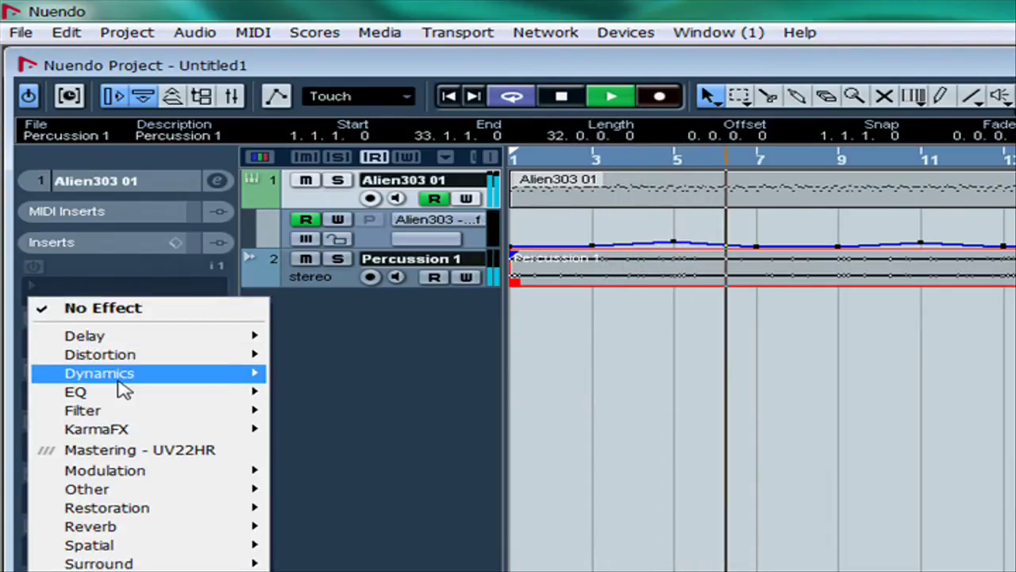
{"action": "mouse_move", "coordinate": [124, 392]}
{"action": "left_click", "coordinate": [306, 395]}
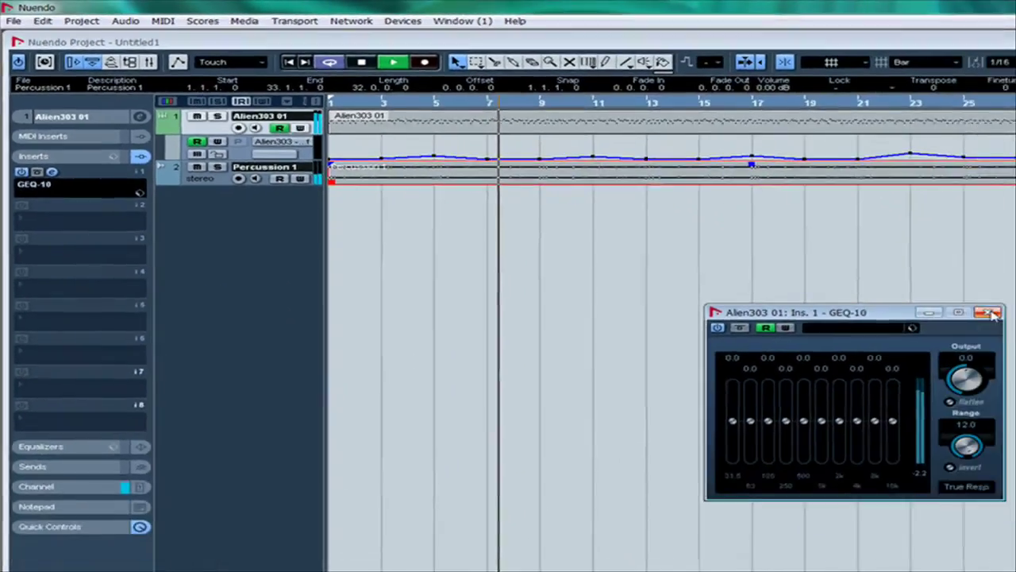
Step: Boost the lead's GEQ-10 bands, setting 31.5 Hz to 3.2 and 63 Hz to 8.6, and close the equalizer window
{"action": "left_click_drag", "start_coordinate": [732, 421], "coordinate": [752, 393]}
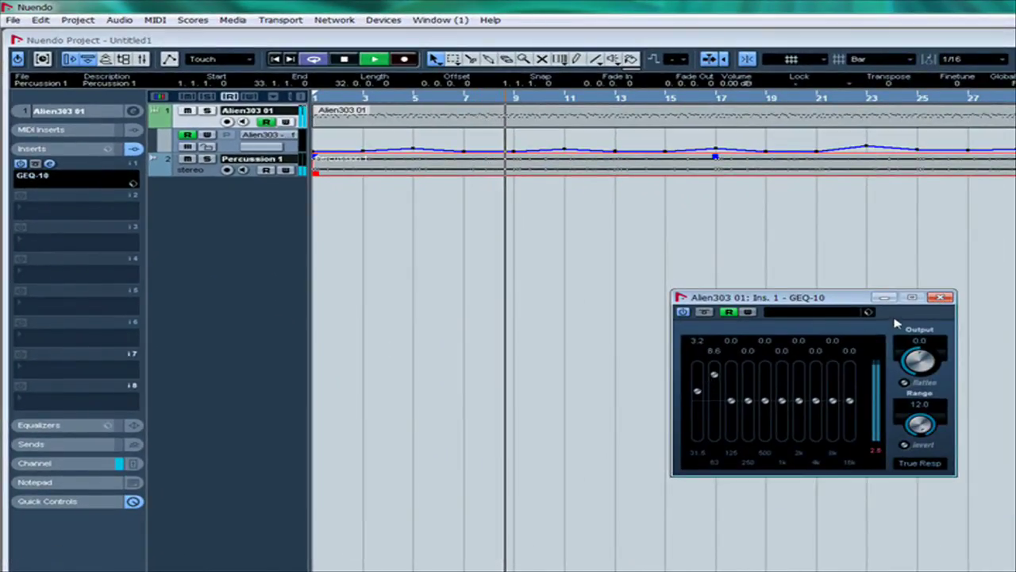
{"action": "left_click", "coordinate": [941, 297]}
Step: Replace the lead's GEQ-10 with GEQ-30, set 160 Hz to 6.5, 315 Hz to -2.9 and 400 Hz to 12.0, and stop playback
{"action": "left_click", "coordinate": [31, 174]}
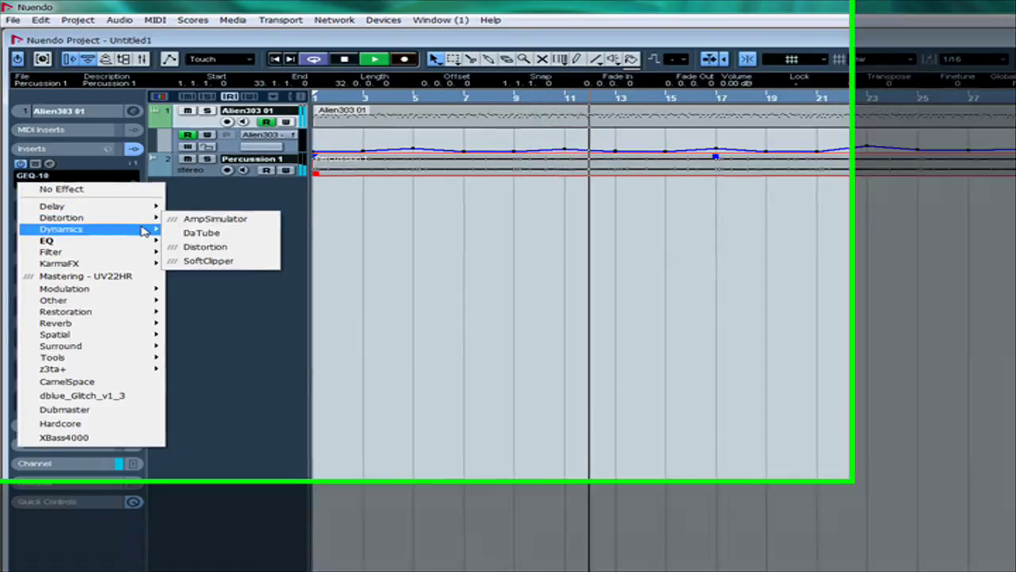
{"action": "mouse_move", "coordinate": [145, 231]}
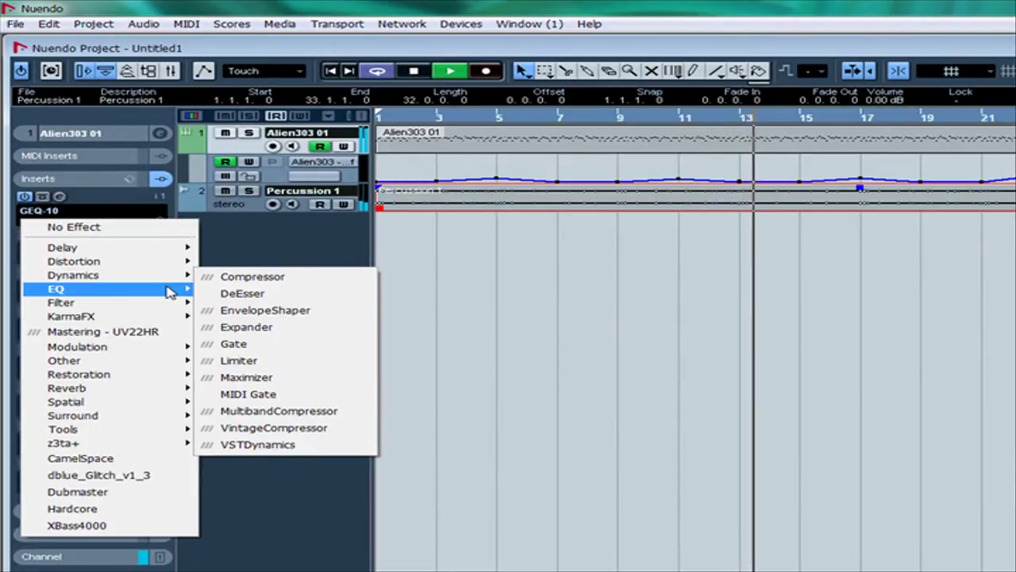
{"action": "mouse_move", "coordinate": [169, 292]}
{"action": "left_click", "coordinate": [226, 309]}
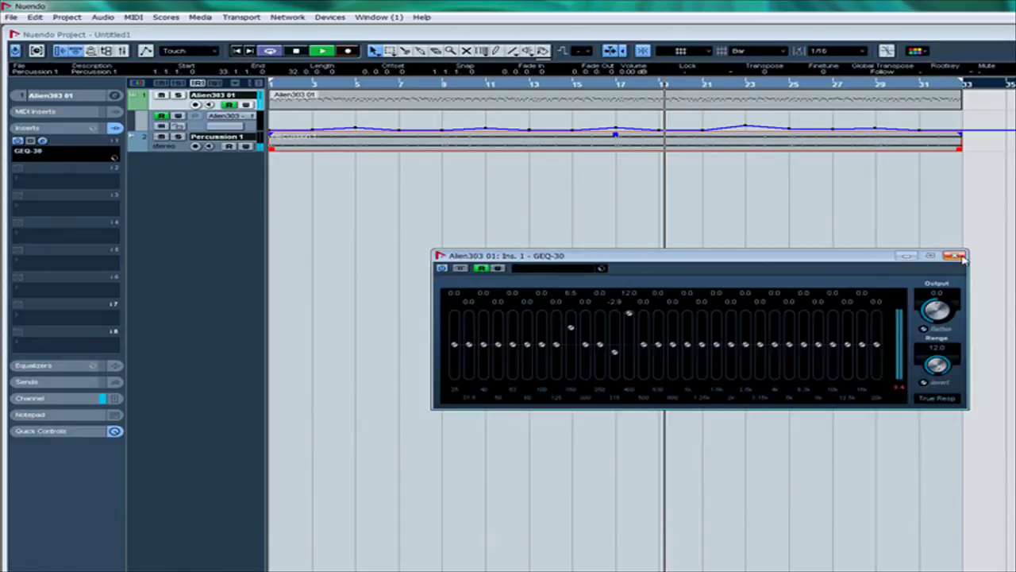
{"action": "left_click", "coordinate": [956, 256]}
{"action": "key", "text": "space"}
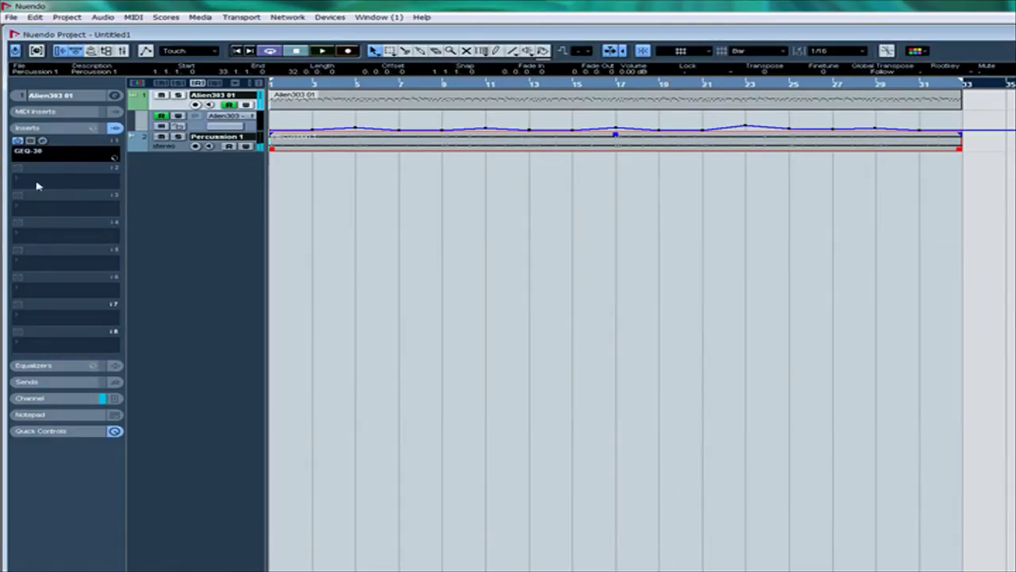
Step: Load the NuendoEQ2 filter into the first insert slot of the Percussion 1 track and start playback
{"action": "left_click", "coordinate": [28, 151]}
{"action": "left_click", "coordinate": [31, 160]}
{"action": "left_click", "coordinate": [159, 151]}
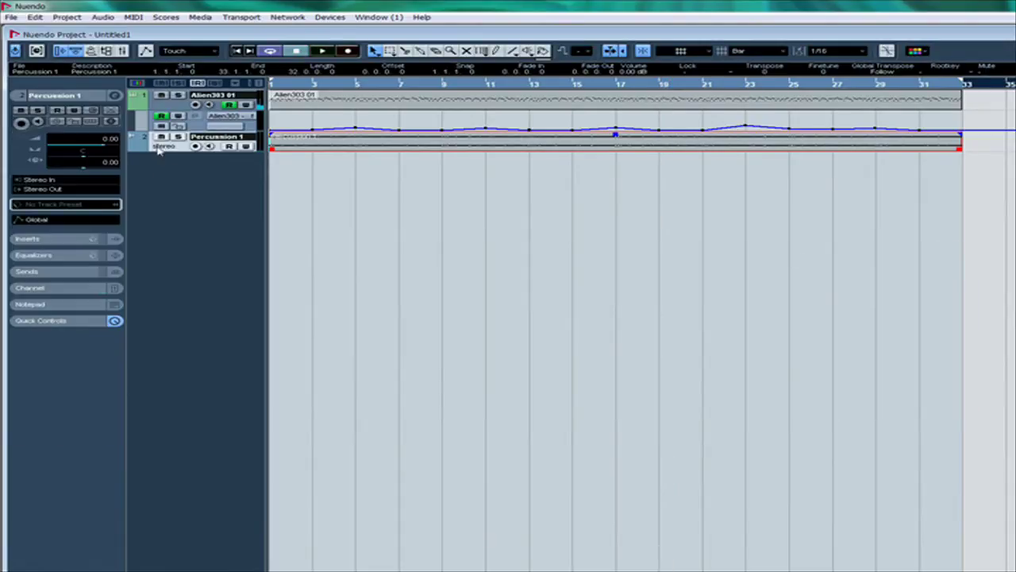
{"action": "left_click", "coordinate": [43, 239]}
{"action": "left_click", "coordinate": [31, 125]}
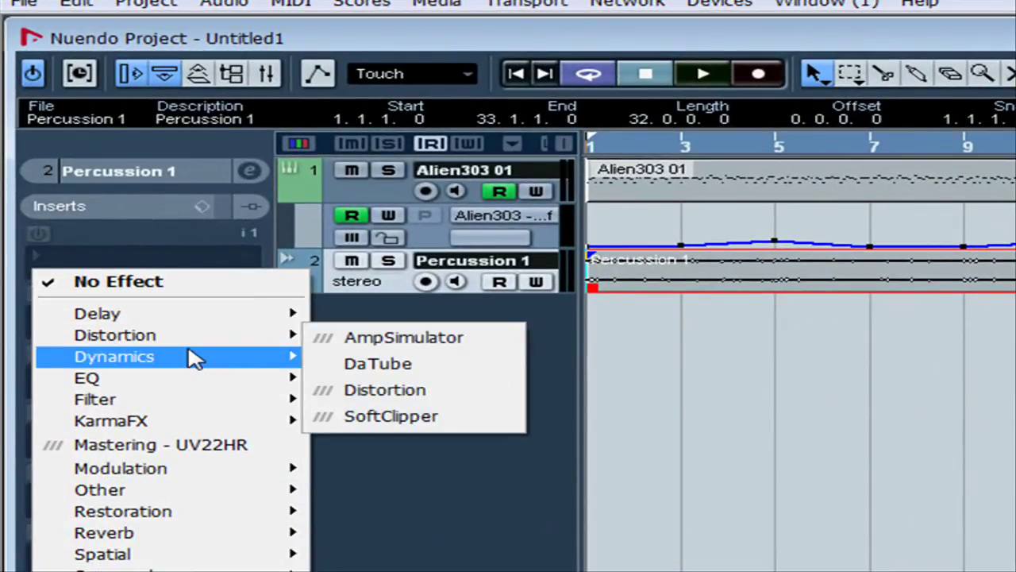
{"action": "mouse_move", "coordinate": [189, 362]}
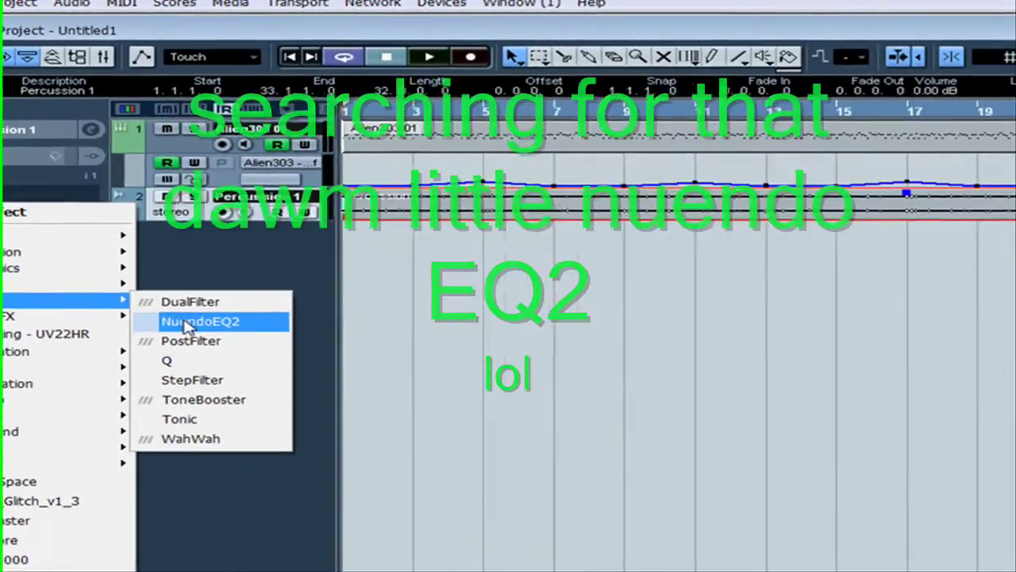
{"action": "left_click", "coordinate": [396, 427]}
{"action": "key", "text": "space"}
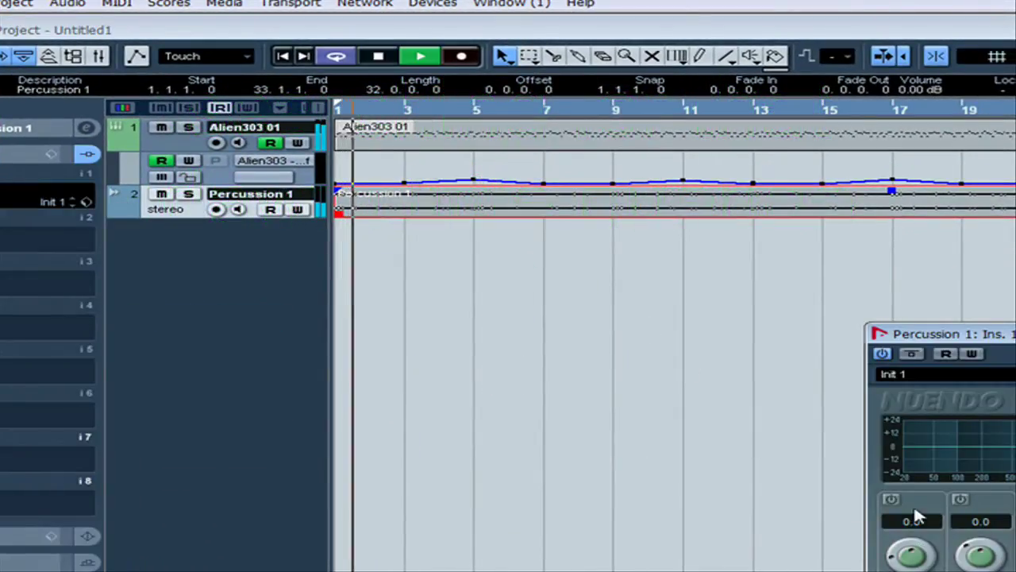
Step: Enable the lo and hi bands, cut the hi band to -24.0 at 8694 Hz, close the equalizer and stop playback
{"action": "left_click", "coordinate": [892, 500]}
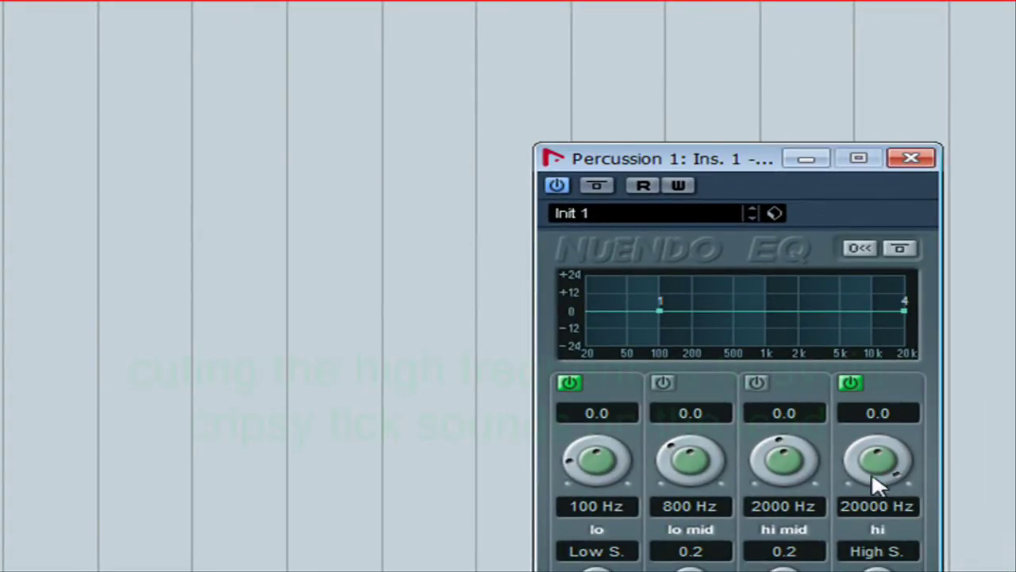
{"action": "left_click_drag", "start_coordinate": [874, 477], "coordinate": [880, 430]}
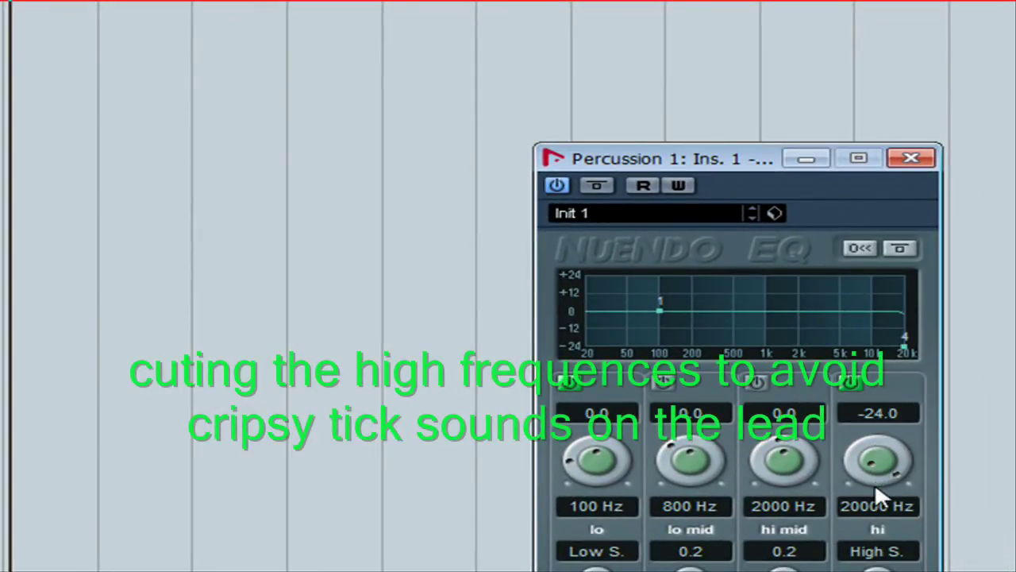
{"action": "left_click_drag", "start_coordinate": [874, 482], "coordinate": [917, 456]}
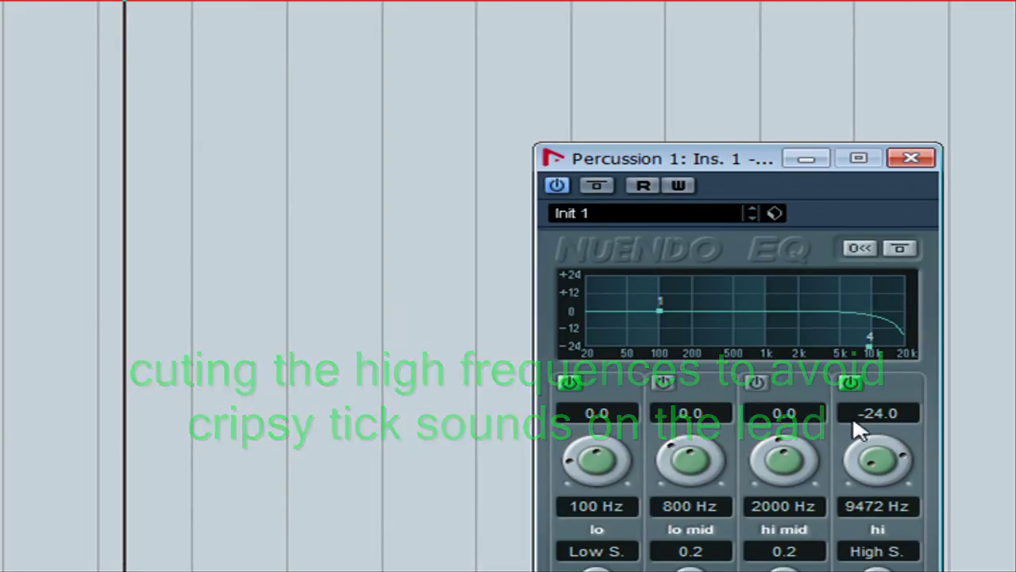
{"action": "left_click_drag", "start_coordinate": [858, 431], "coordinate": [905, 452]}
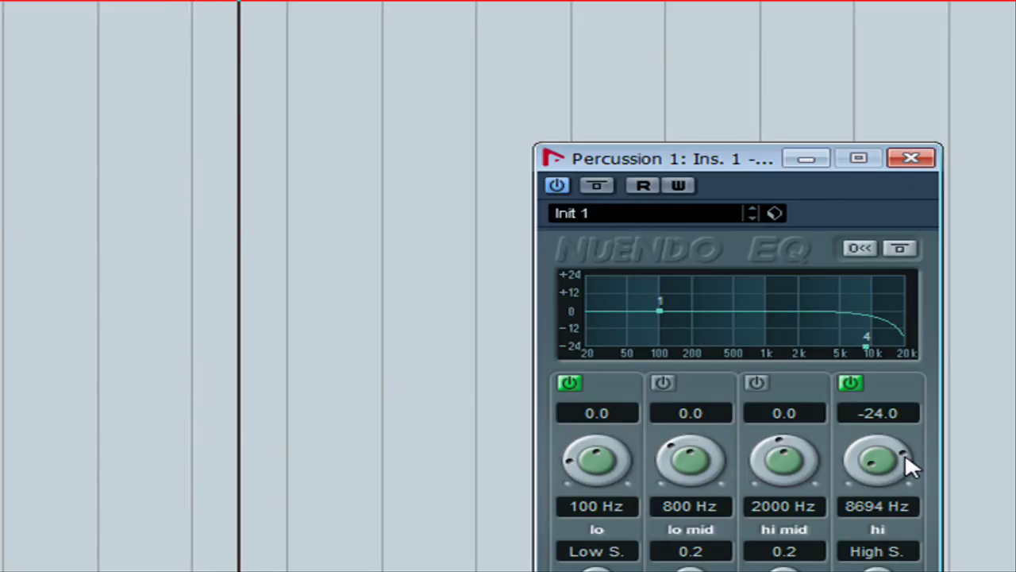
{"action": "left_click", "coordinate": [911, 160]}
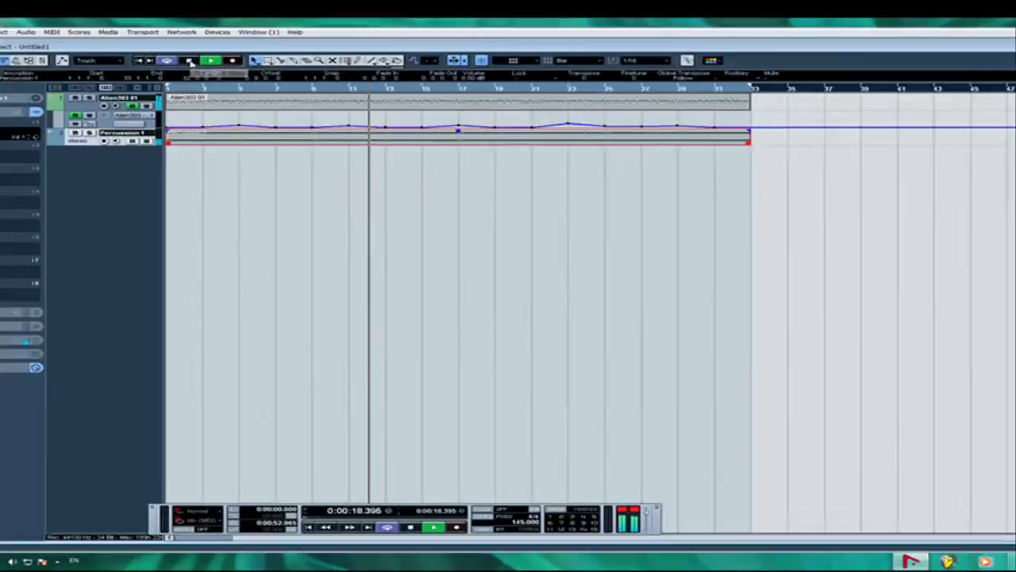
{"action": "left_click", "coordinate": [191, 62]}
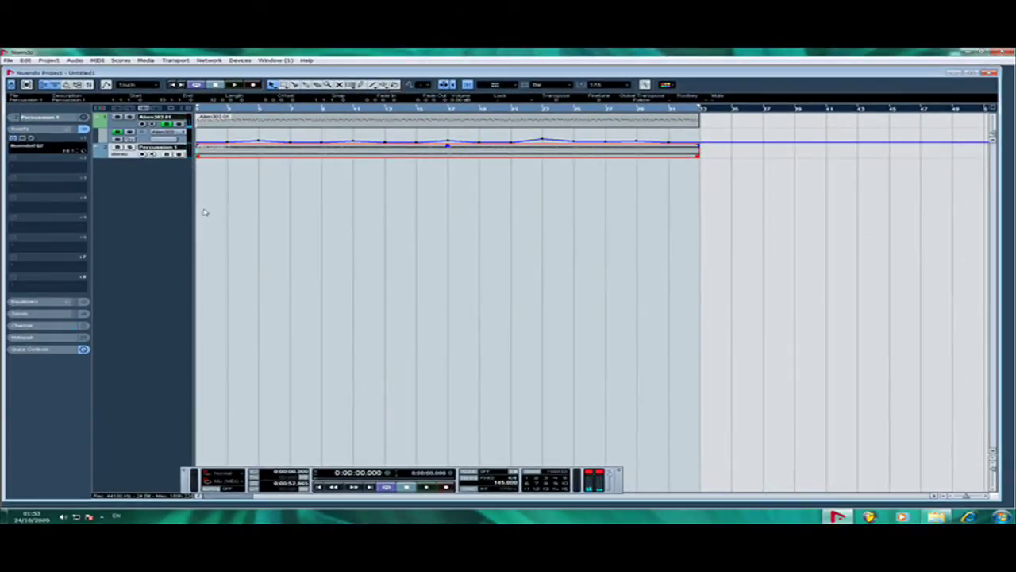
Step: Import the Kickdrum 145 BPM sample from the REASON 4 SHIT folder onto a new audio track at bar 1
{"action": "left_click", "coordinate": [970, 52]}
{"action": "left_click", "coordinate": [662, 198]}
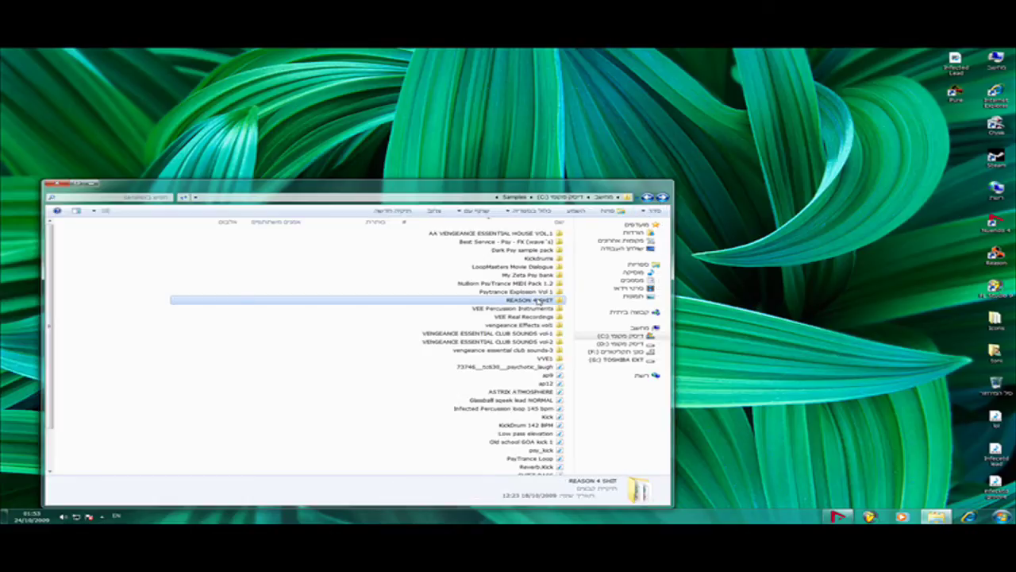
{"action": "double_click", "coordinate": [539, 300]}
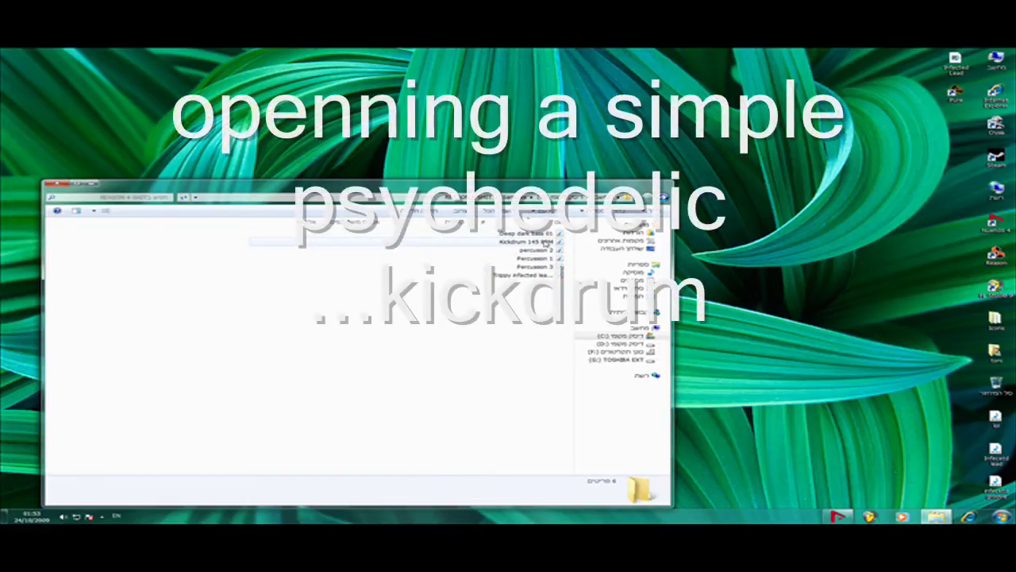
{"action": "left_click", "coordinate": [548, 243]}
{"action": "left_click_drag", "start_coordinate": [554, 245], "coordinate": [209, 170]}
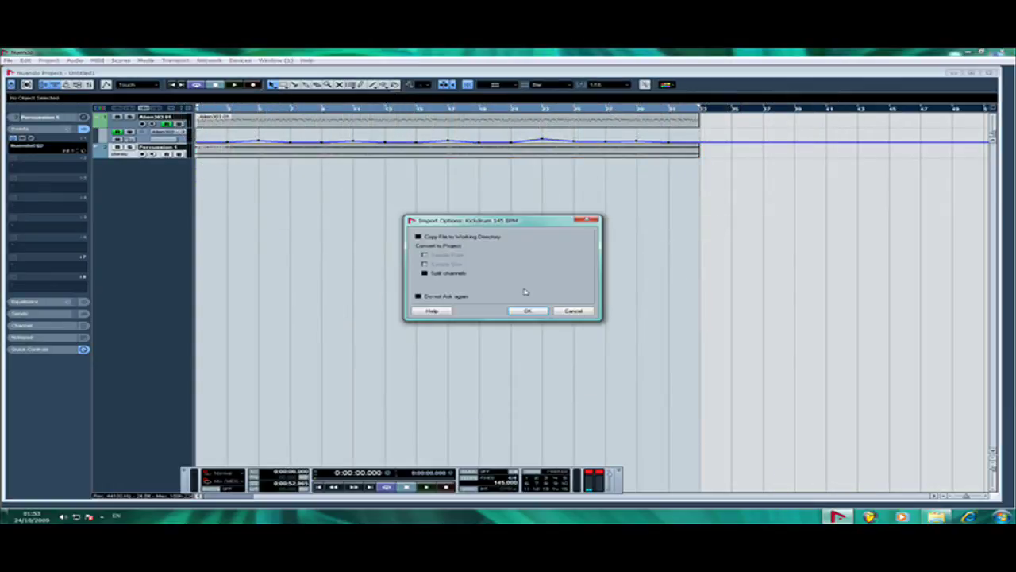
{"action": "left_click", "coordinate": [530, 310]}
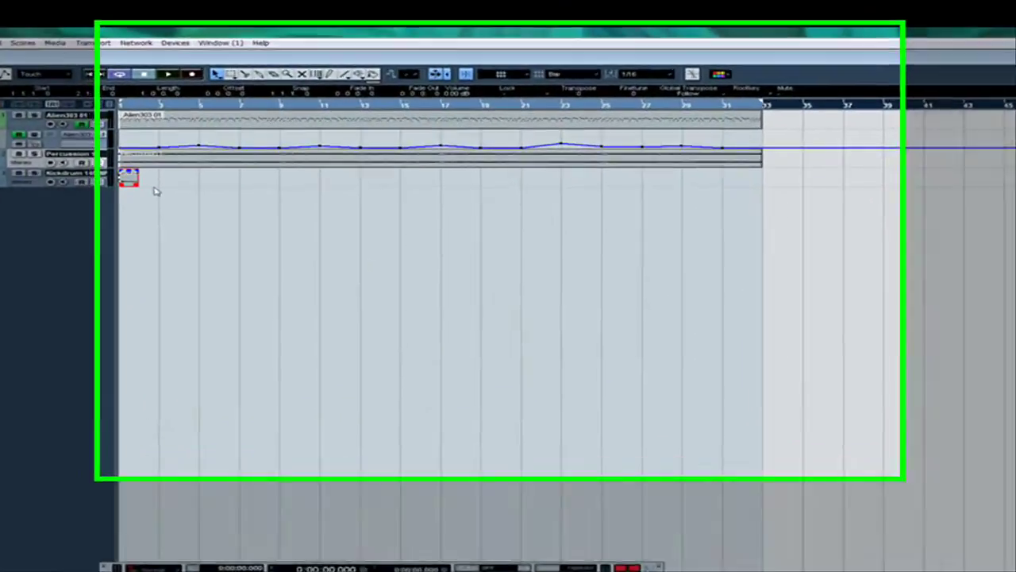
Step: Trim the end of the kick drum event to 1.2.1.0 so that it is one beat long
{"action": "key", "text": "h"}
{"action": "key", "text": "h"}
{"action": "key", "text": "g"}
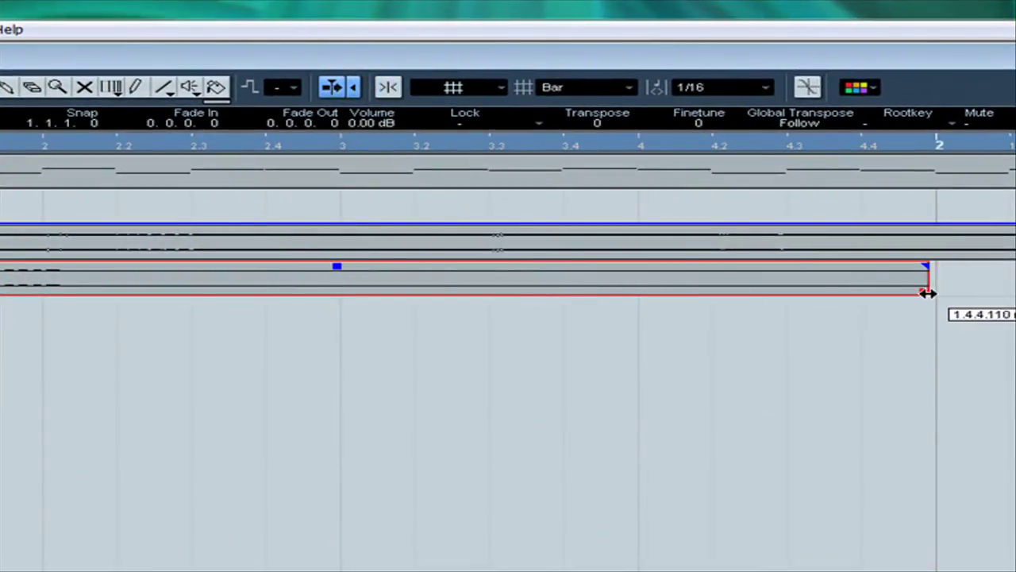
{"action": "left_click_drag", "start_coordinate": [884, 294], "coordinate": [59, 319]}
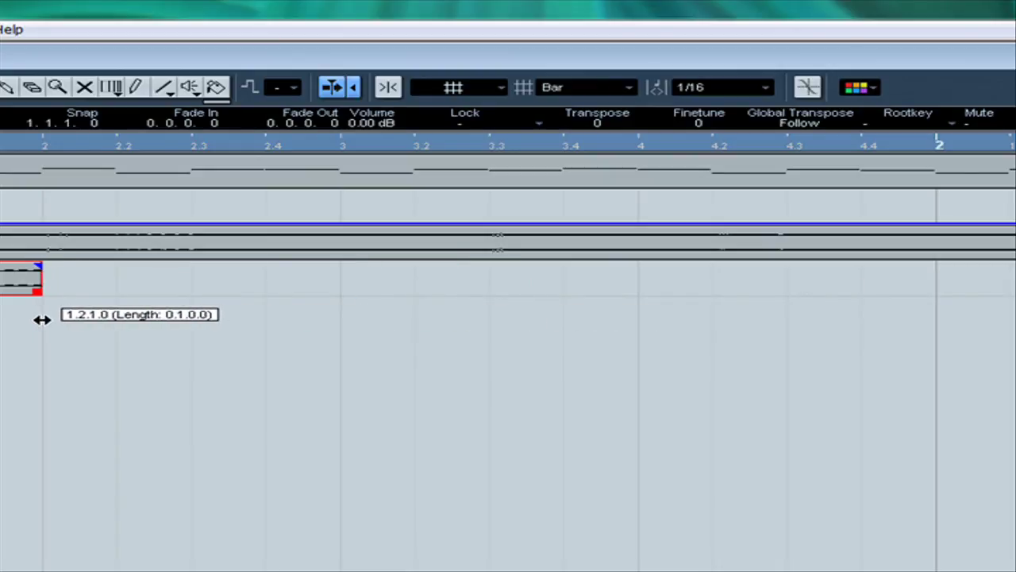
Step: Repeat the one-beat kick drum event back to back along its track up to bar 33
{"action": "key", "text": "h"}
{"action": "key", "text": "h"}
{"action": "key", "text": "h"}
{"action": "key", "text": "h"}
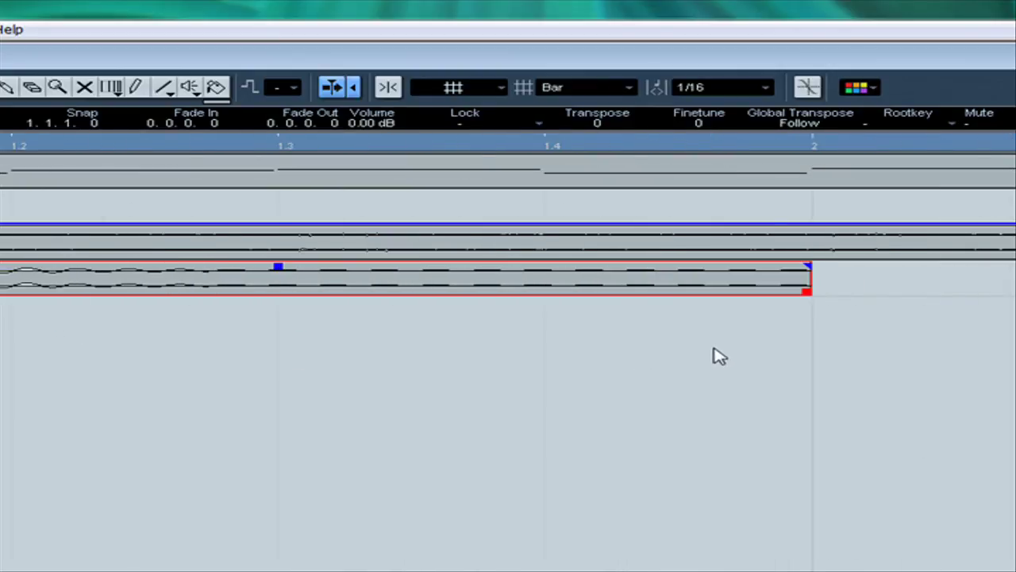
{"action": "key", "text": "h"}
{"action": "key", "text": "g"}
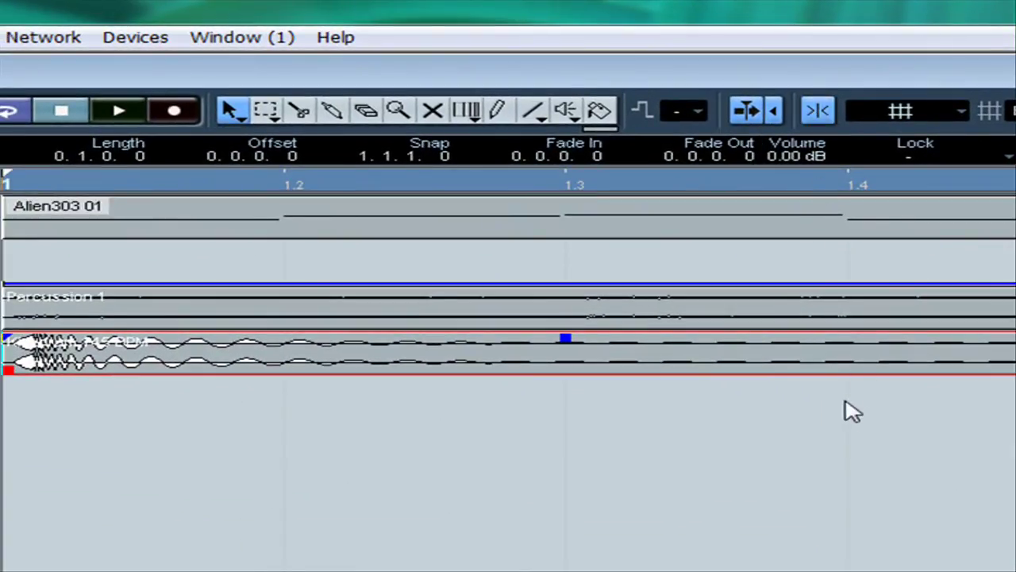
{"action": "left_click", "coordinate": [857, 433]}
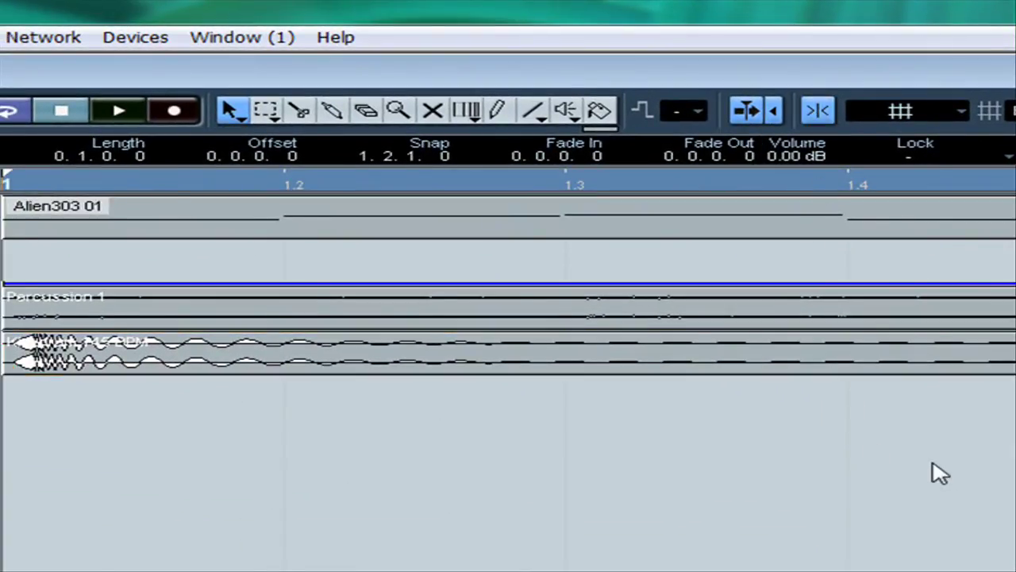
{"action": "scroll", "coordinate": [941, 476], "scroll_direction": "right", "scroll_amount": 5}
{"action": "key", "text": "g"}
{"action": "key", "text": "g"}
{"action": "key", "text": "g"}
{"action": "key", "text": "g"}
{"action": "key", "text": "g"}
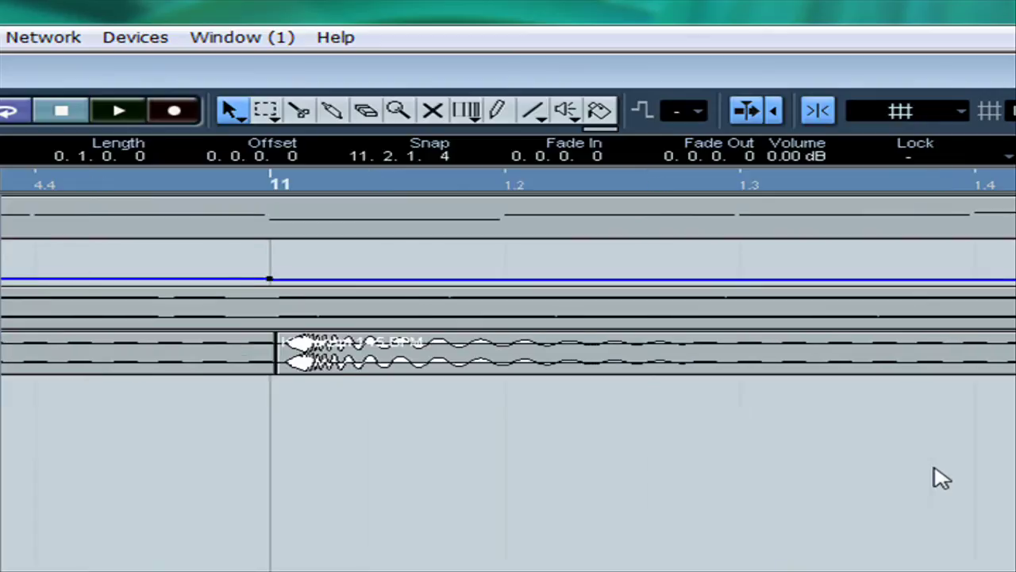
{"action": "key", "text": "g"}
{"action": "key", "text": "g"}
{"action": "key", "text": "g"}
{"action": "key", "text": "g"}
{"action": "key", "text": "g"}
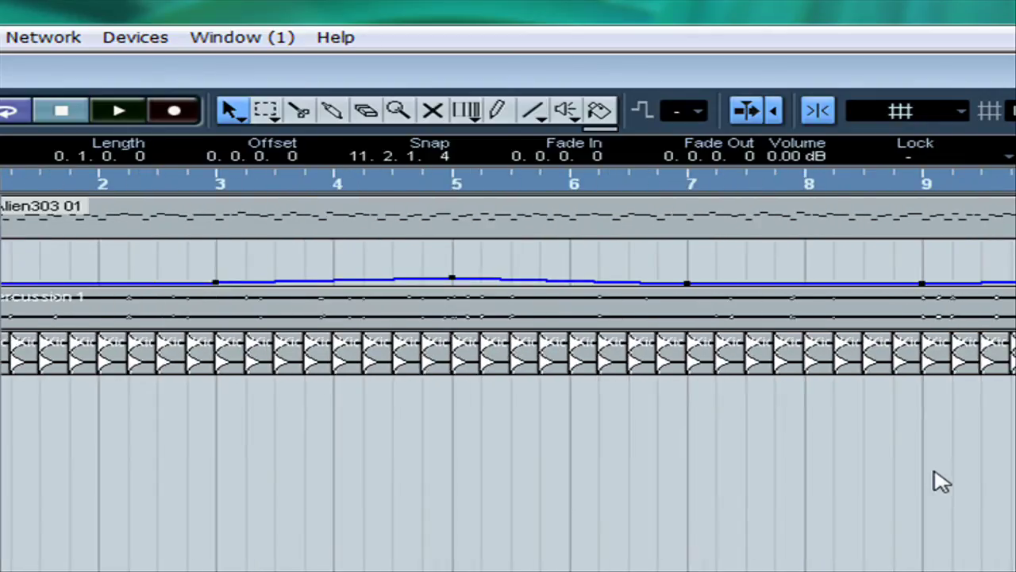
{"action": "key", "text": "h"}
{"action": "key", "text": "h"}
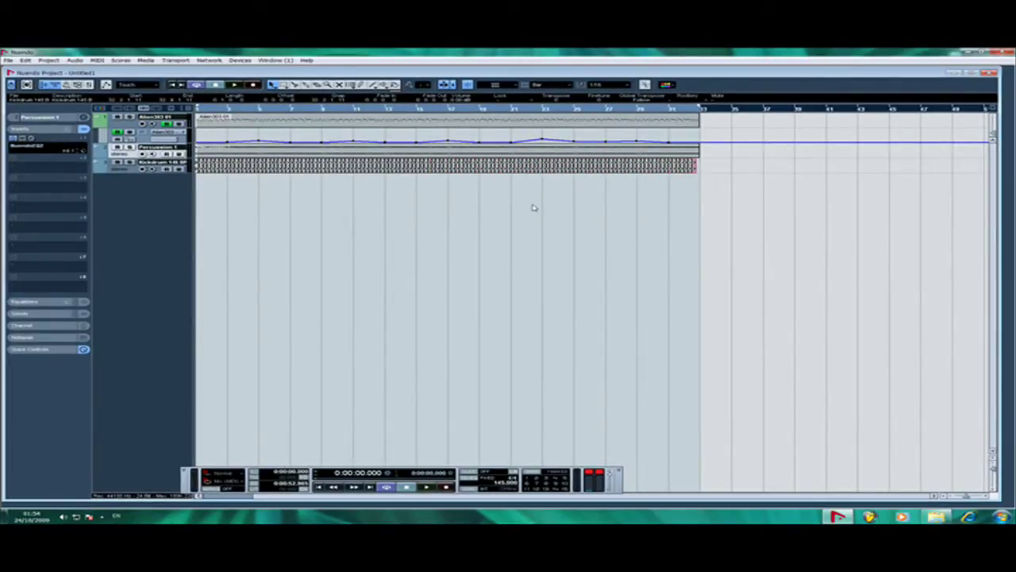
{"action": "left_click", "coordinate": [514, 229]}
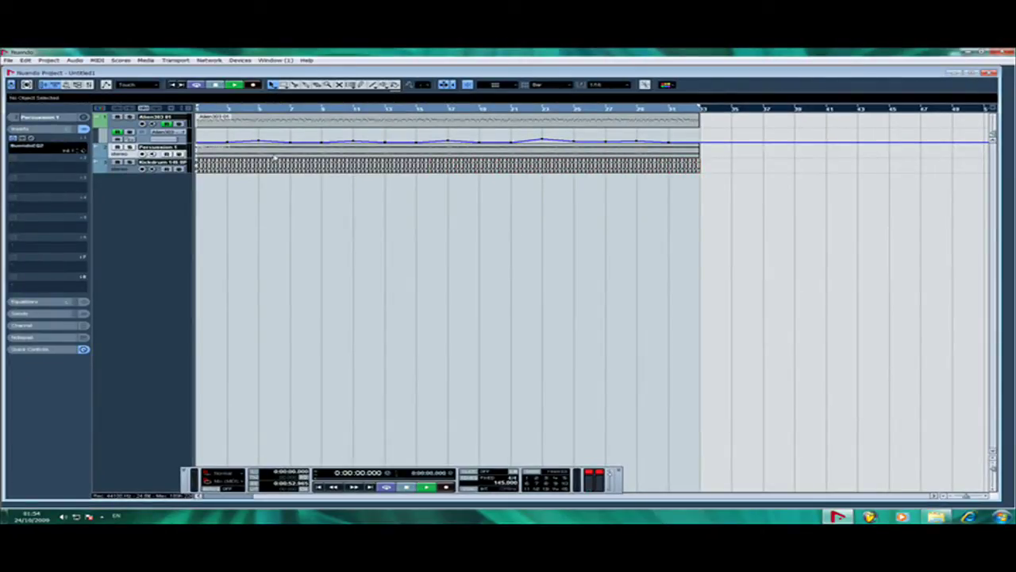
Step: Play the project, raise the Percussion 1 channel fader to 4.07 in the mixer, close it and stop playback
{"action": "key", "text": "space"}
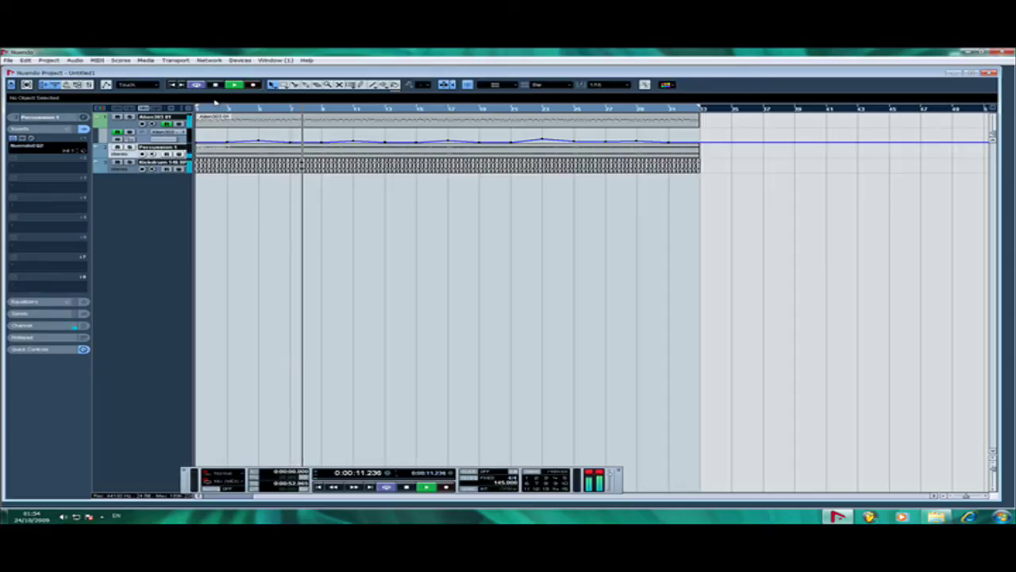
{"action": "key", "text": "F3"}
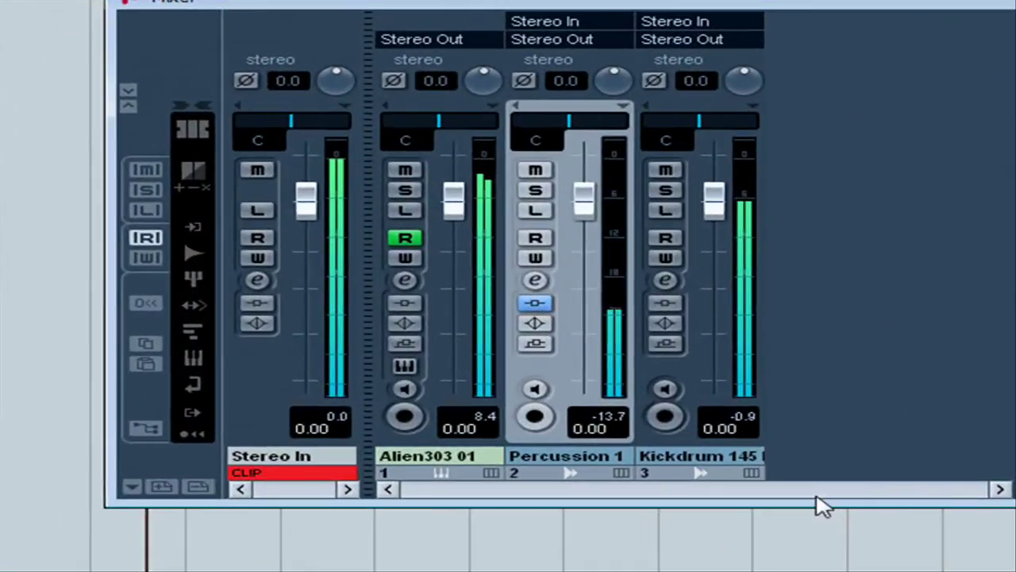
{"action": "scroll", "coordinate": [587, 199], "scroll_direction": "up", "scroll_amount": 5}
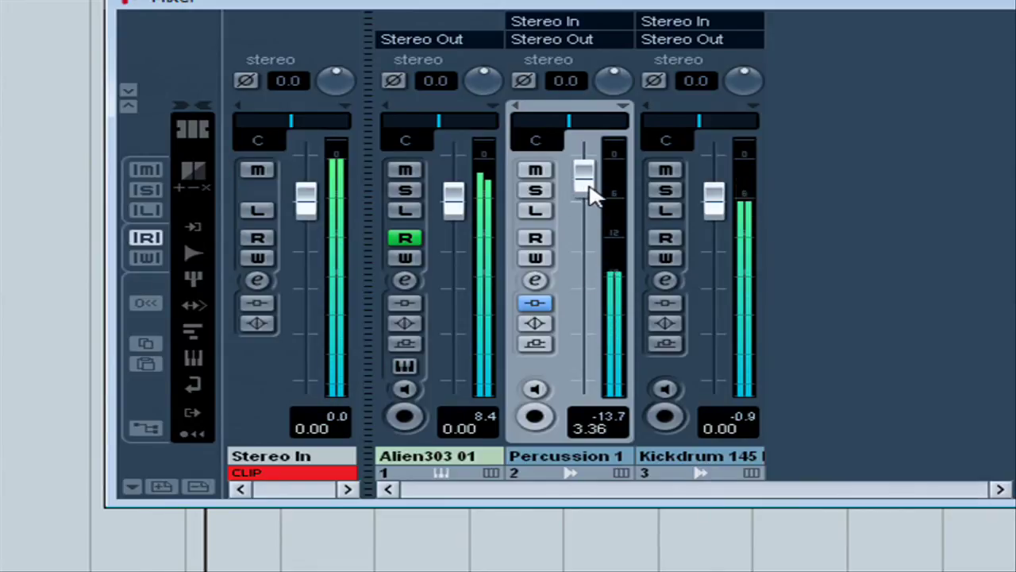
{"action": "scroll", "coordinate": [589, 188], "scroll_direction": "up", "scroll_amount": 1}
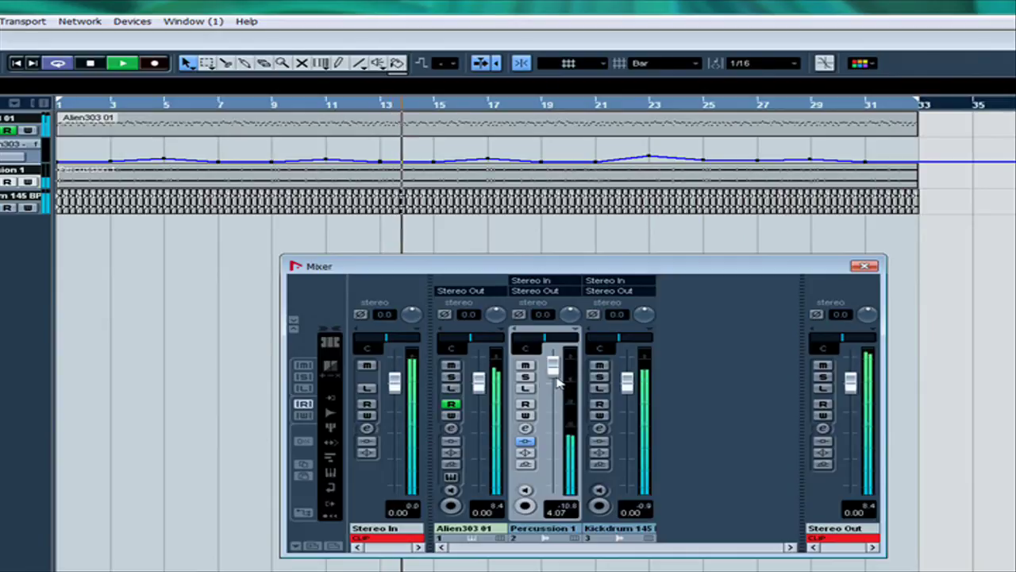
{"action": "left_click", "coordinate": [865, 267]}
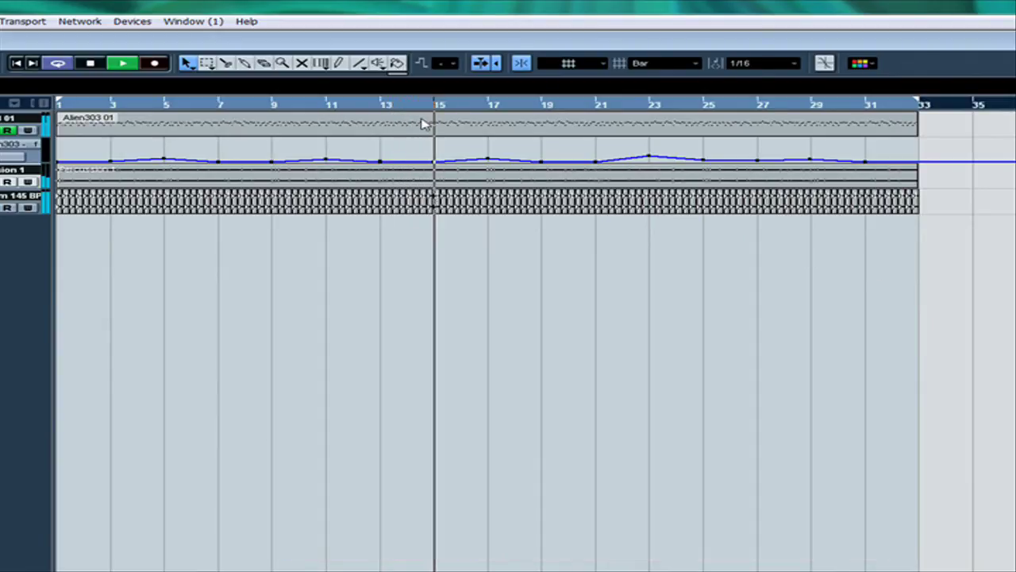
{"action": "left_click", "coordinate": [90, 70]}
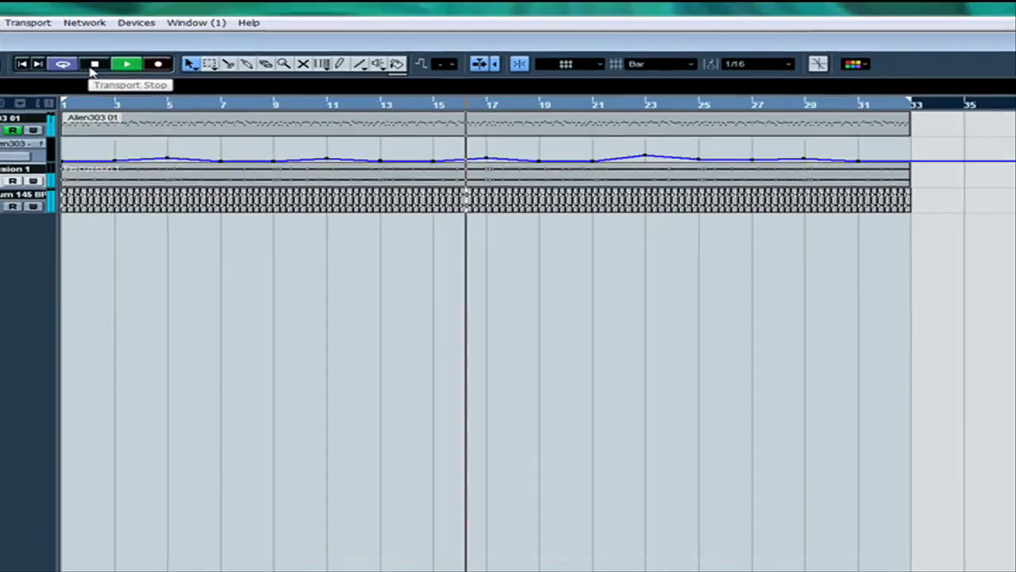
{"action": "left_click", "coordinate": [14, 66]}
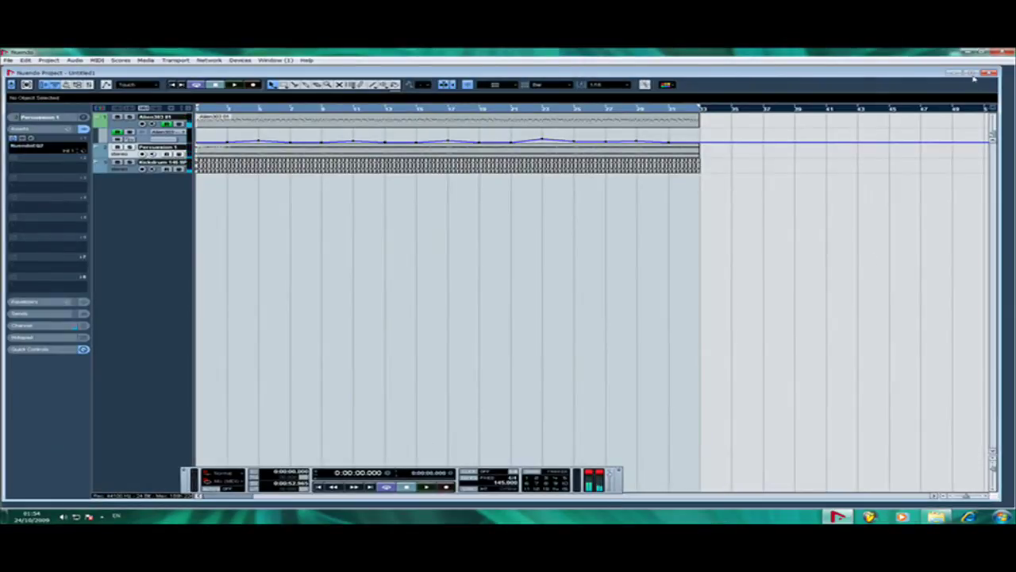